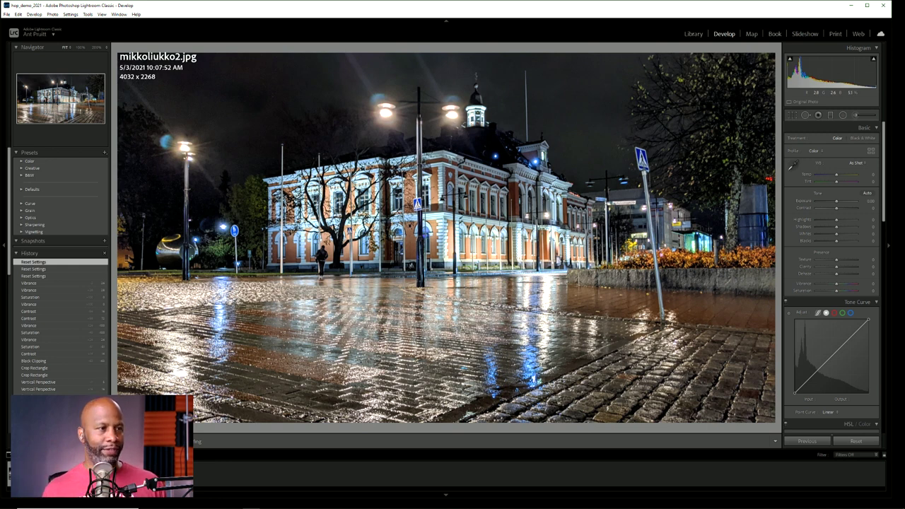
- Straighten the night building photo with a crop angle of 0.22, keeping the original aspect ratio
left_click(792, 116)
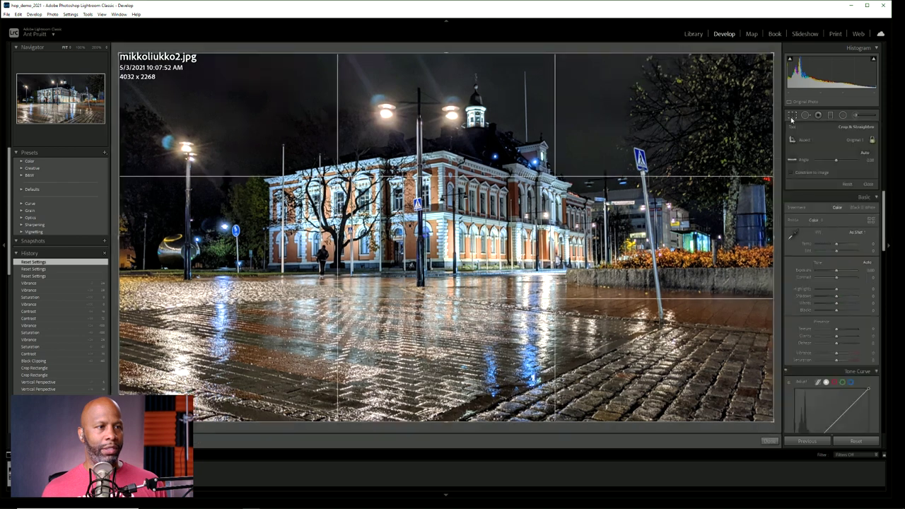
left_click(779, 158)
left_click_drag(778, 159, 780, 160)
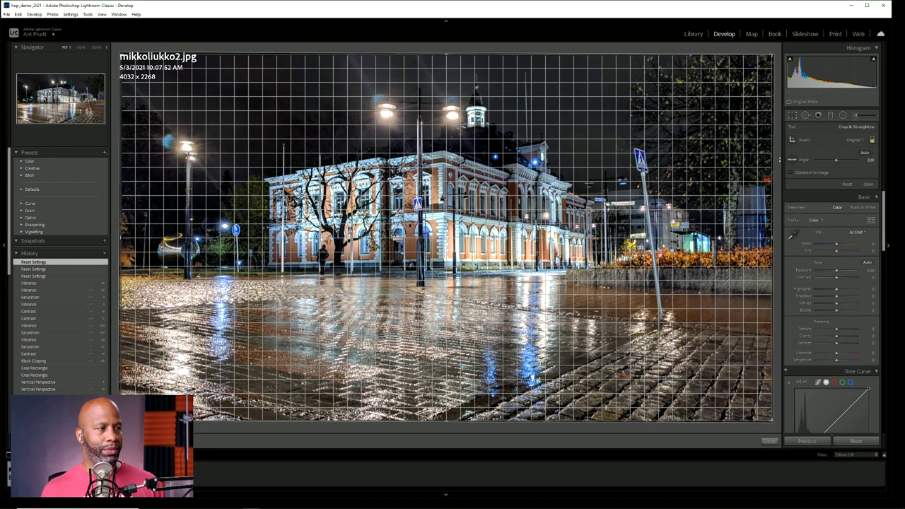
left_click_drag(780, 160, 779, 160)
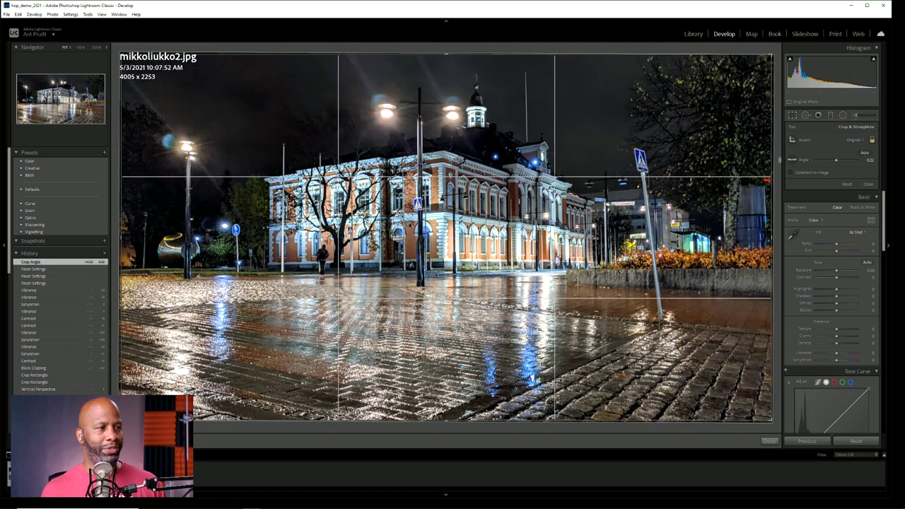
left_click(793, 115)
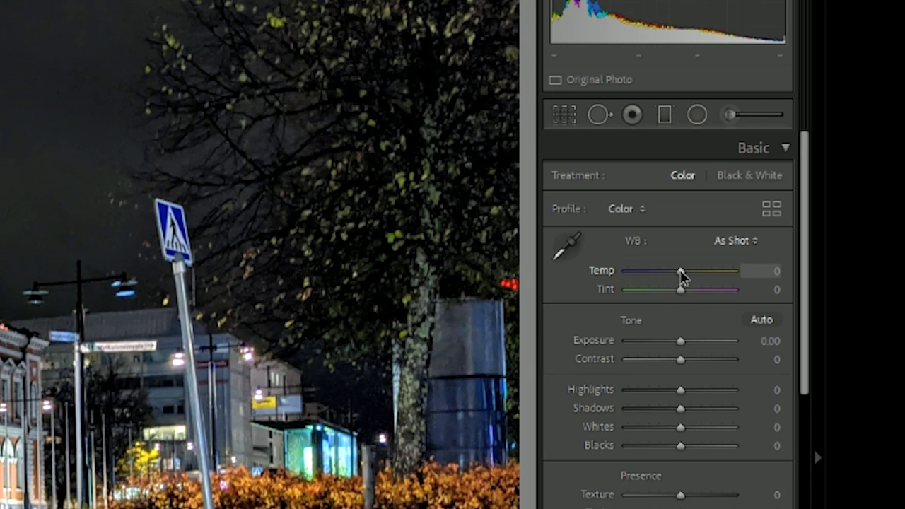
- Cool the photo's white balance to a temperature of -19
left_click(680, 270)
left_click_drag(683, 273, 662, 258)
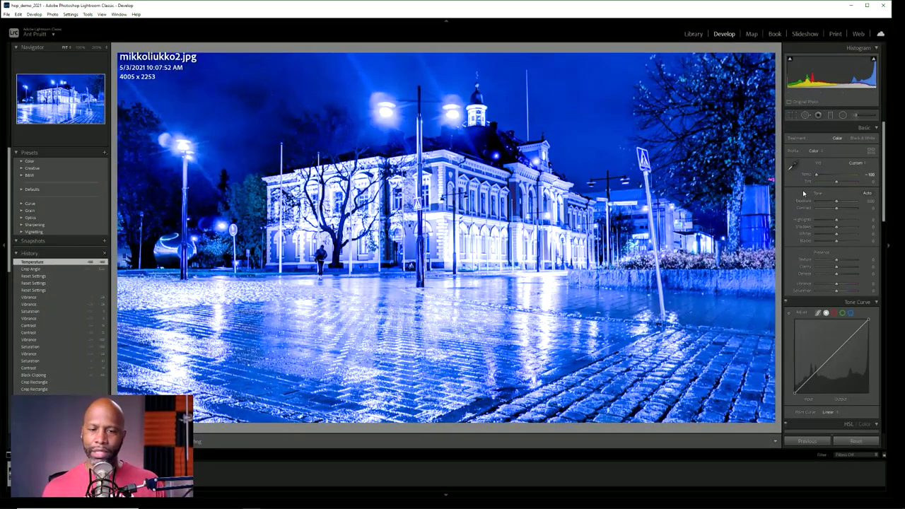
left_click_drag(817, 175, 832, 176)
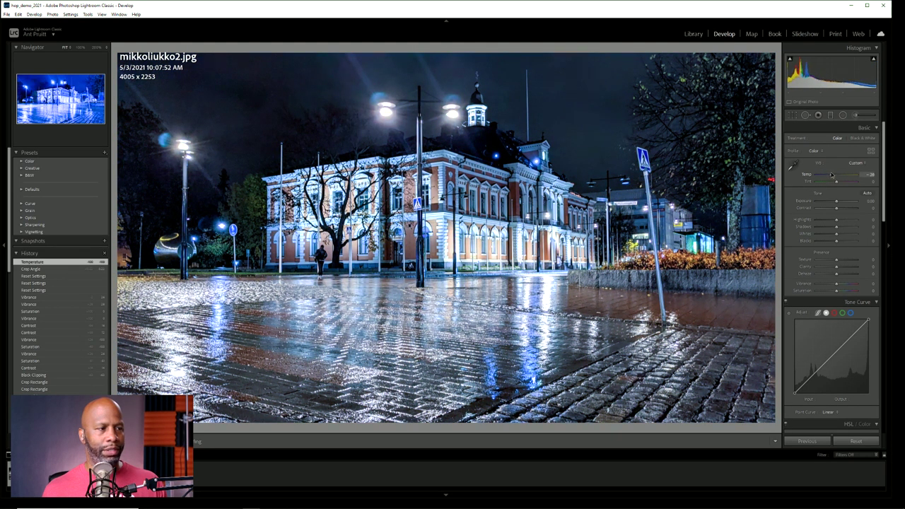
left_click_drag(832, 175, 833, 174)
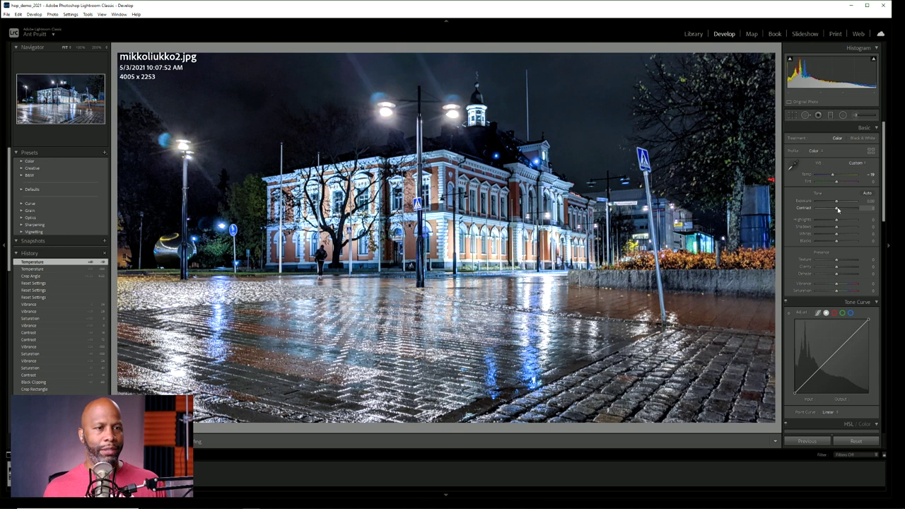
- Raise the photo's contrast to +44
left_click_drag(839, 210, 863, 210)
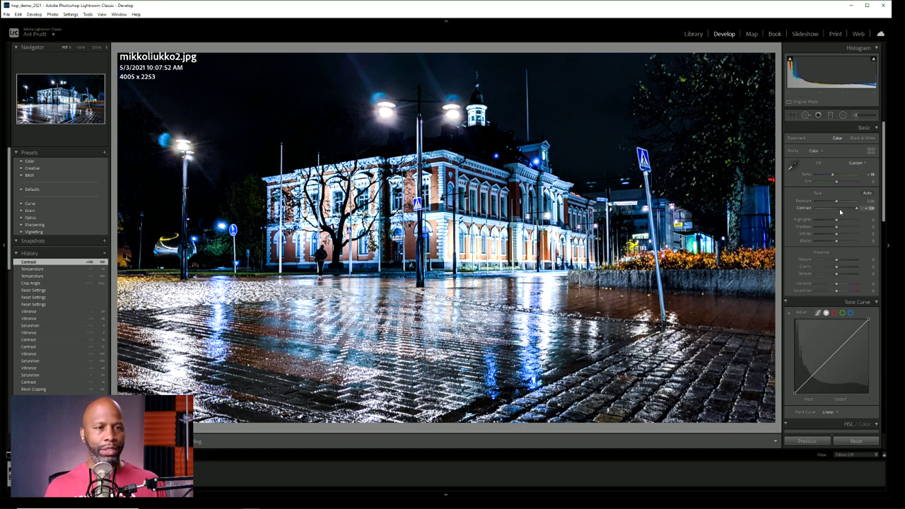
left_click_drag(856, 209, 846, 213)
left_click_drag(845, 213, 845, 218)
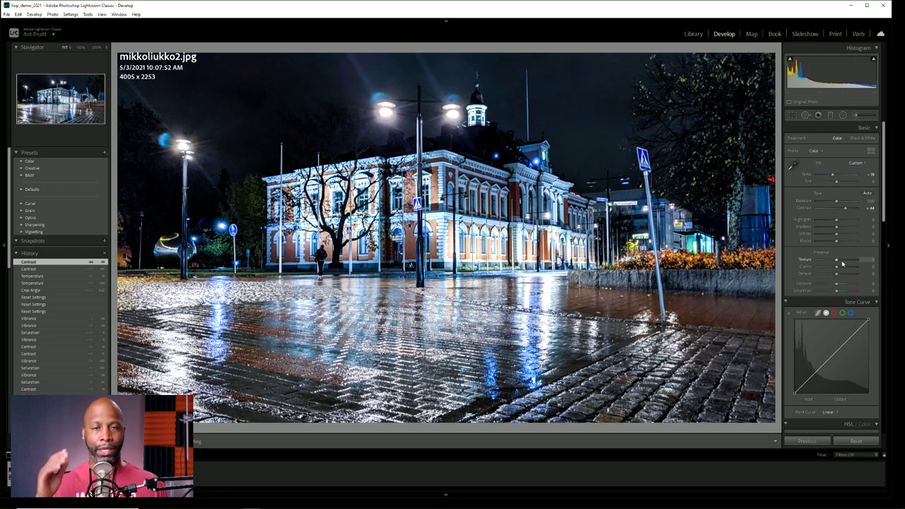
- Sharpen the photo with an amount of 74 and a high masking value that limits sharpening to the edges
scroll(838, 262, "down", 10)
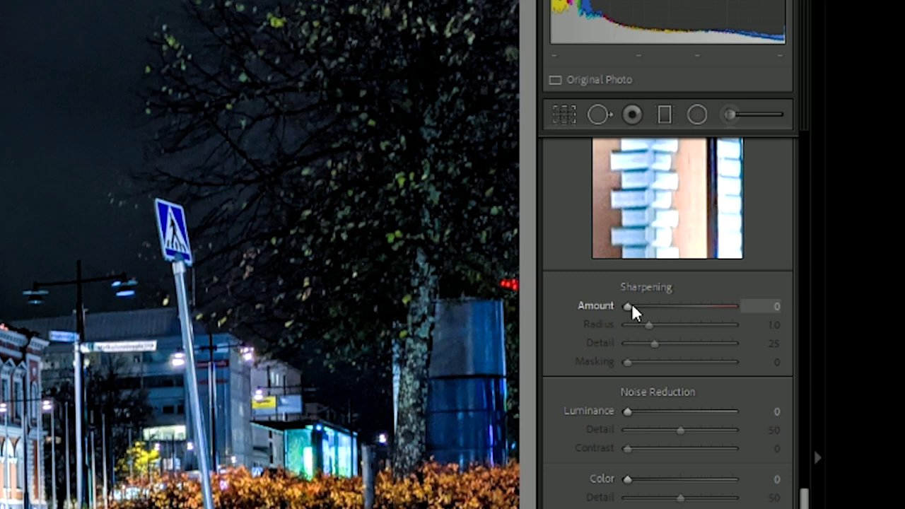
left_click_drag(629, 311, 639, 316)
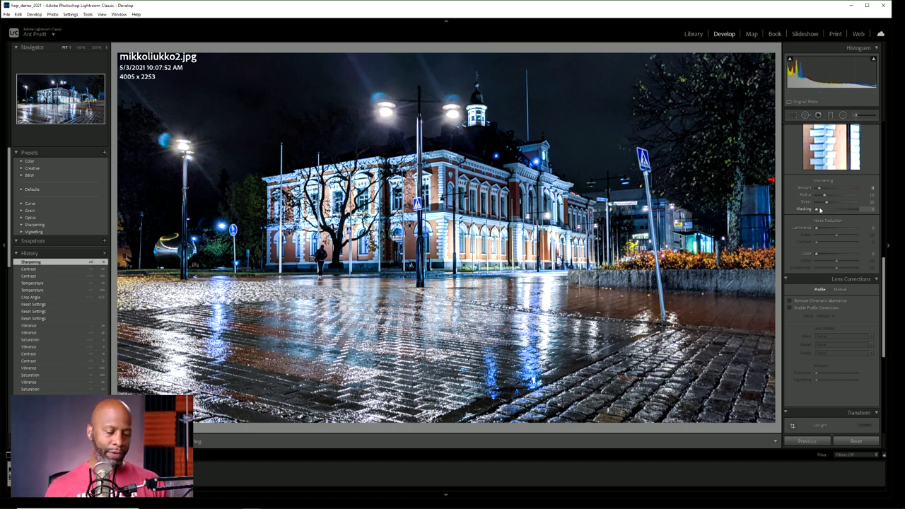
key("alt")
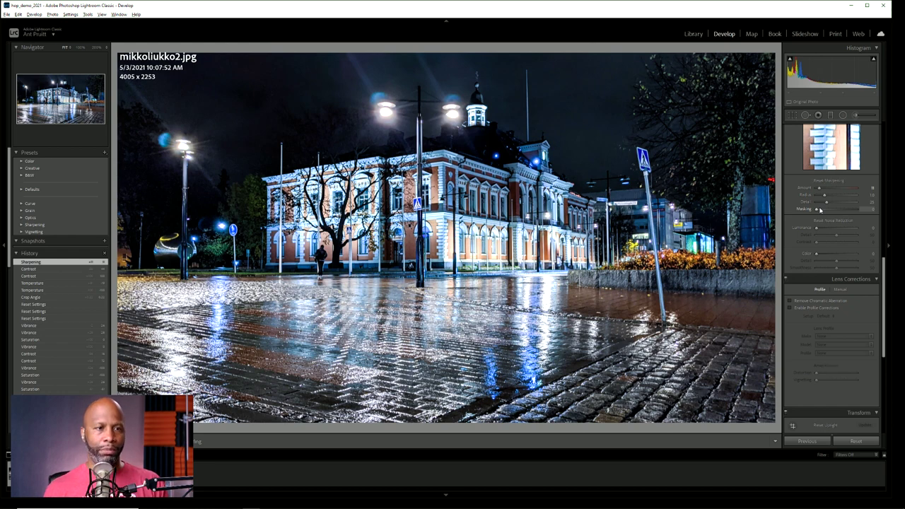
left_click_drag(817, 210, 852, 213)
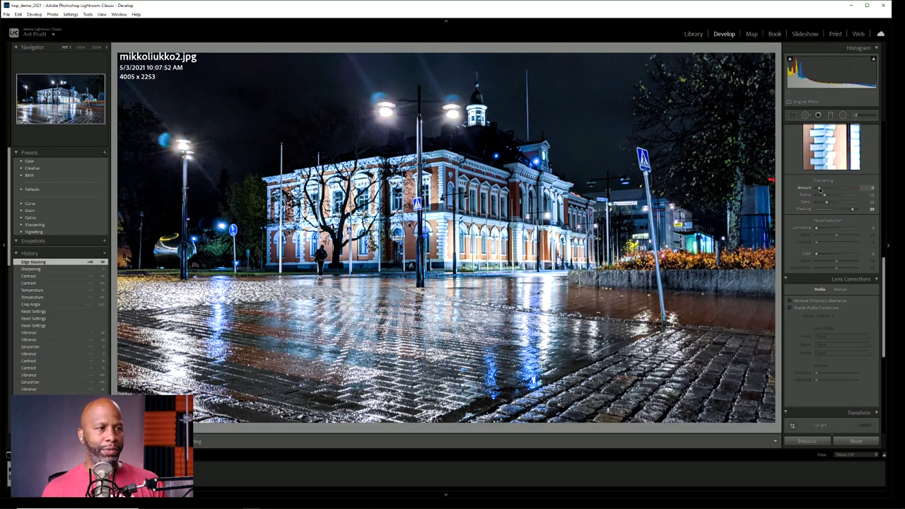
left_click_drag(819, 189, 822, 189)
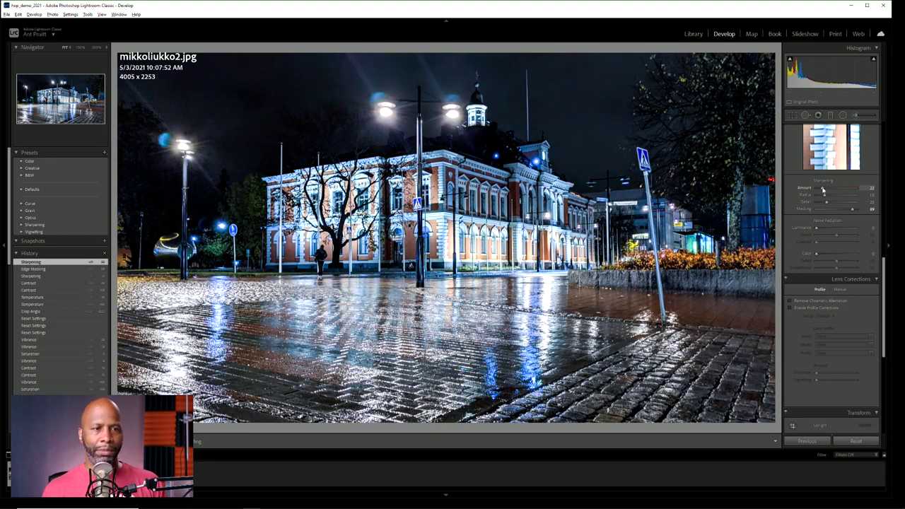
left_click_drag(822, 189, 837, 190)
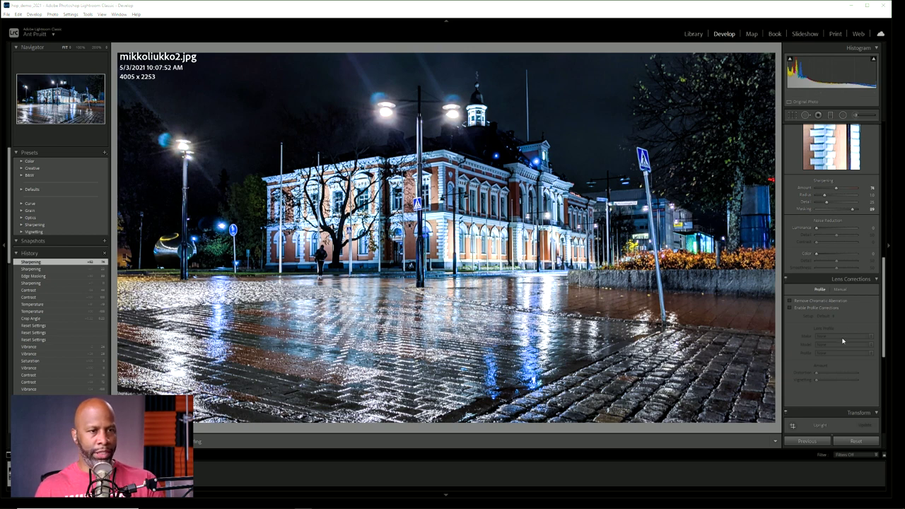
- Increase the photo's clarity to +23 and texture to +30
scroll(820, 324, "up", 10)
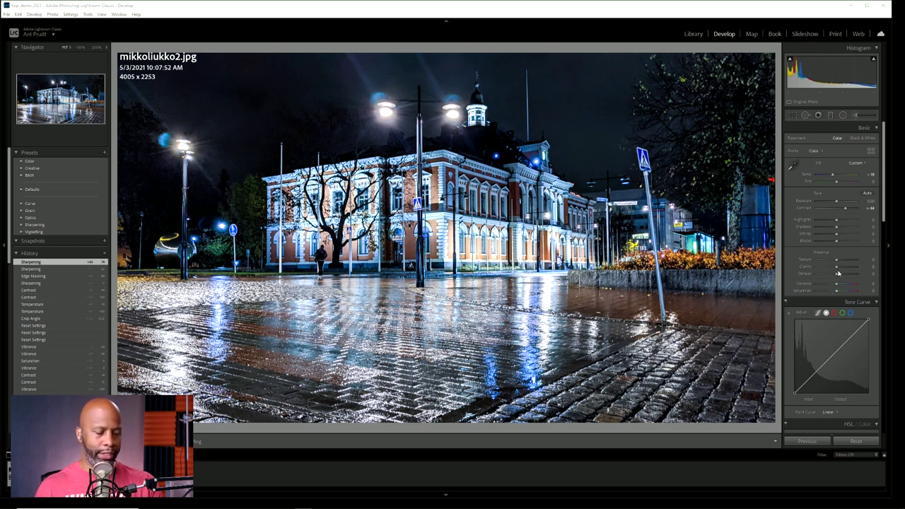
left_click(839, 272)
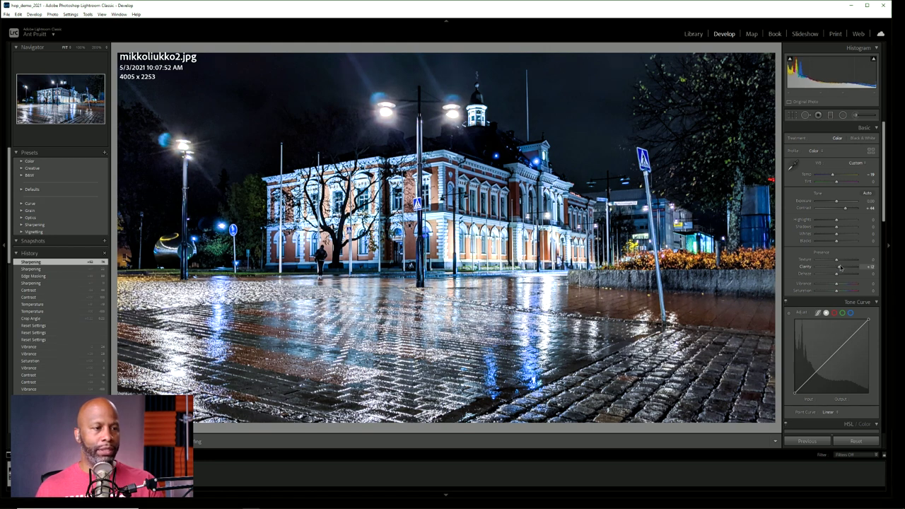
left_click_drag(841, 267, 839, 263)
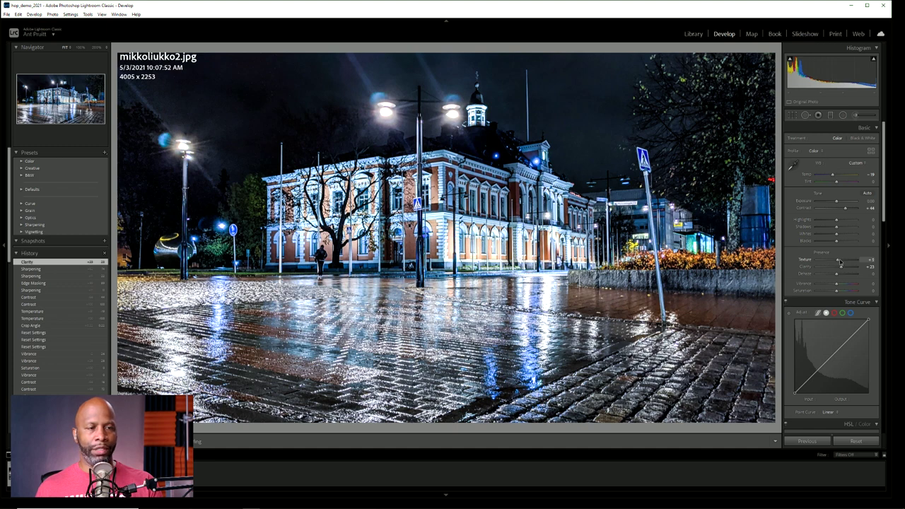
left_click_drag(840, 262, 842, 263)
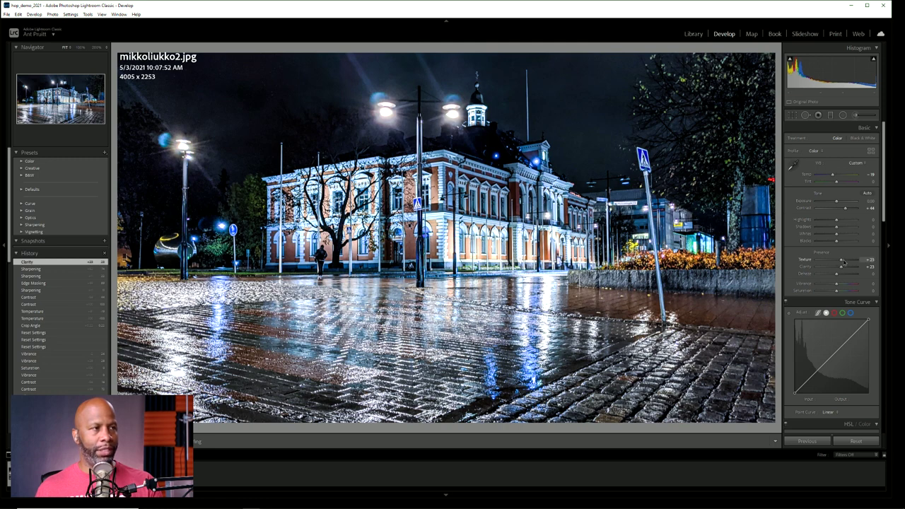
left_click_drag(843, 262, 846, 261)
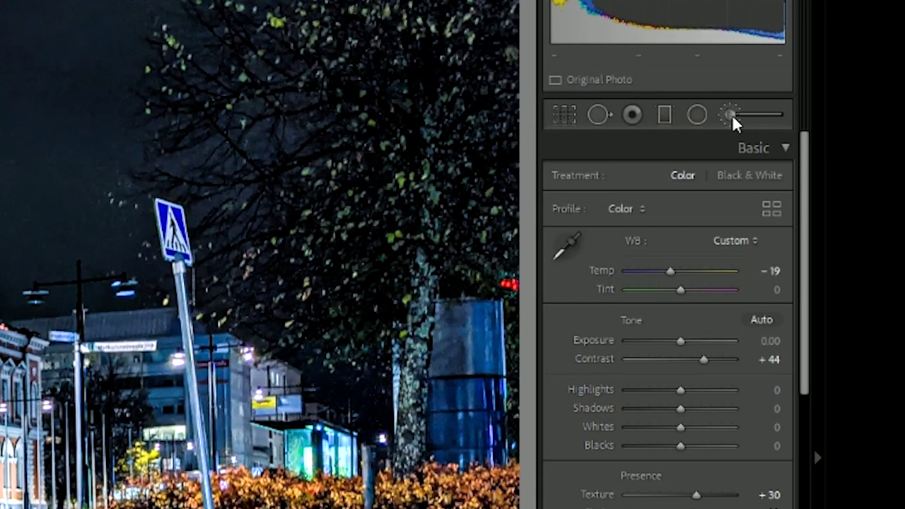
- Paint a 1.00 exposure increase over the central lamppost using the adjustment brush at size 10
left_click(731, 115)
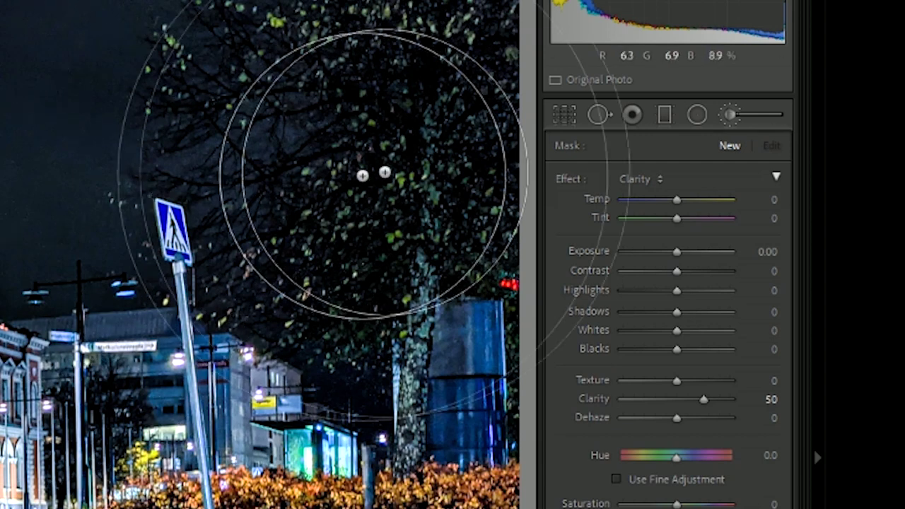
left_click(645, 179)
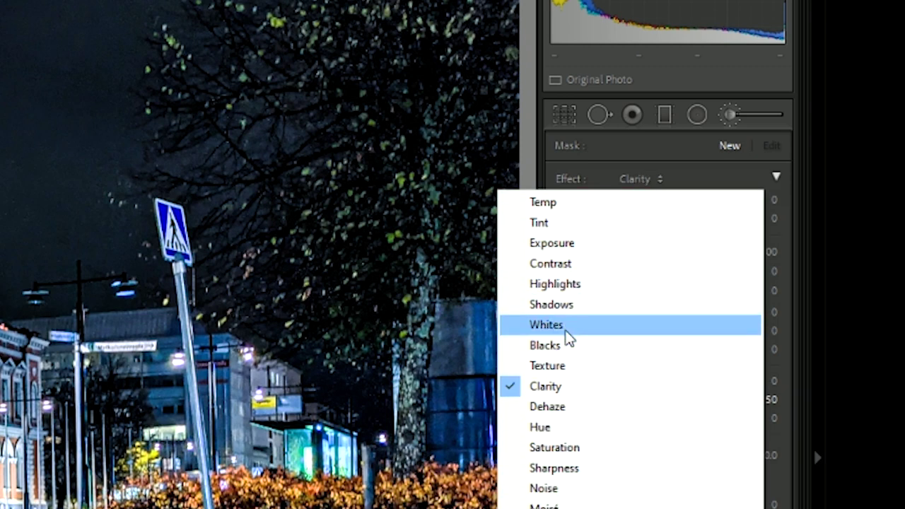
left_click(570, 247)
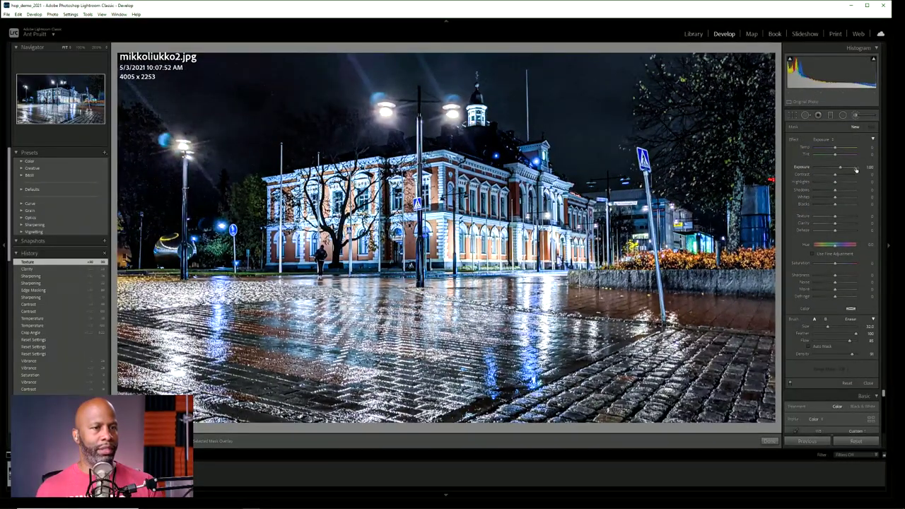
scroll(422, 170, "down", 4)
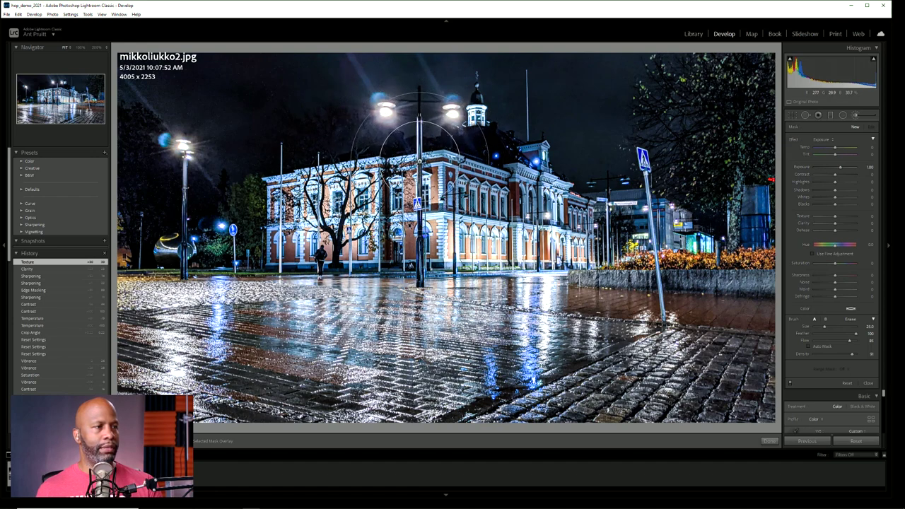
left_click_drag(420, 152, 424, 170)
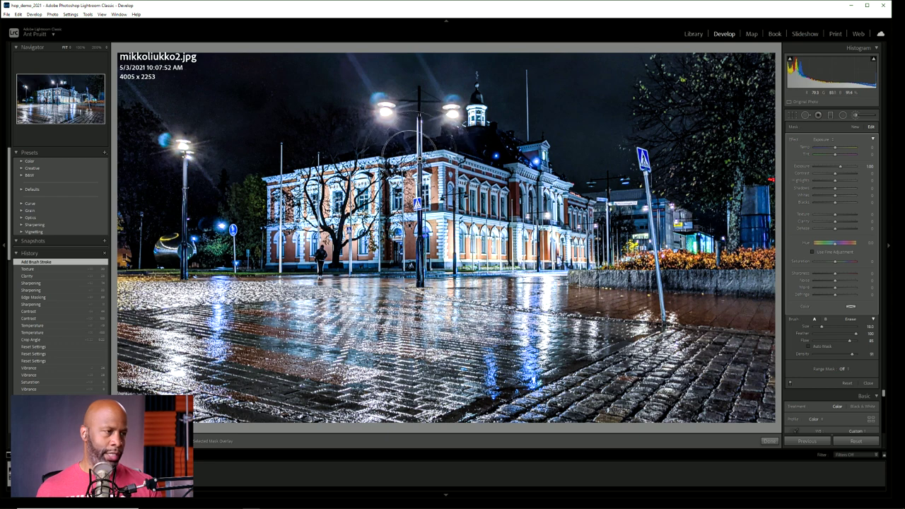
key("ctrl+z")
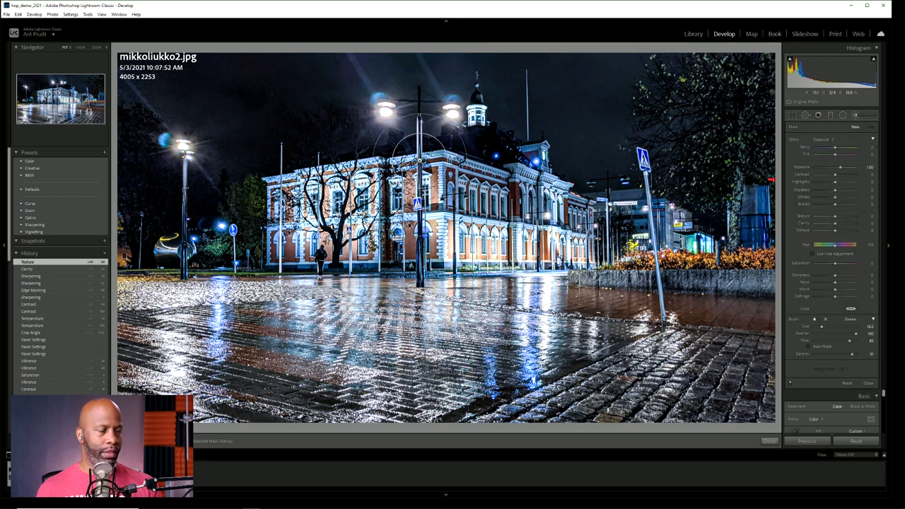
key("bracketleft")
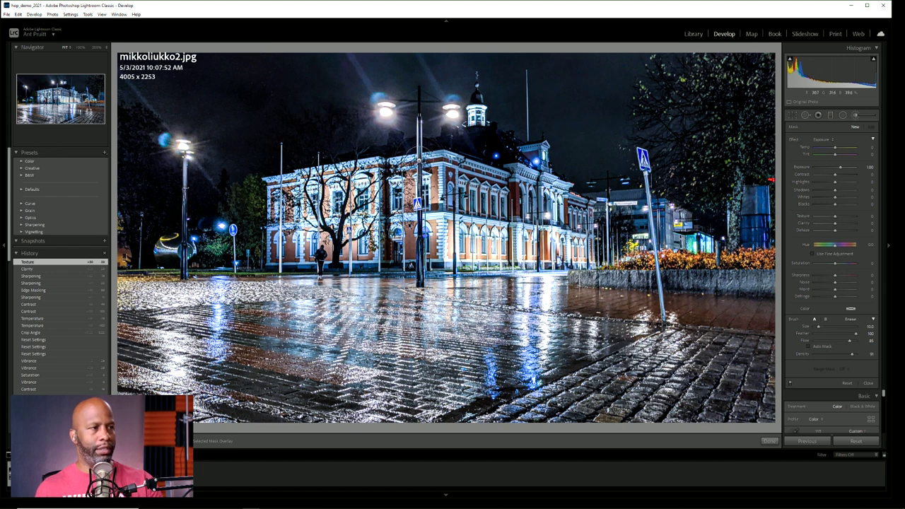
left_click(418, 160)
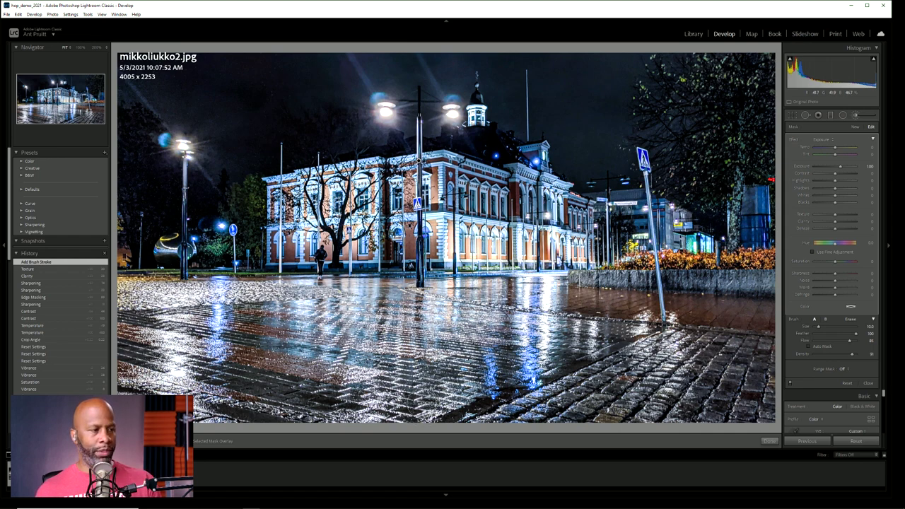
- Enlarge the adjustment brush to size 50 and extend the exposure mask over the wet pavement below the central lamppost
scroll(423, 437, "up", 5)
scroll(423, 425, "up", 5)
scroll(422, 428, "up", 5)
scroll(422, 424, "up", 4)
scroll(421, 403, "up", 4)
scroll(422, 460, "up", 3)
scroll(422, 425, "down", 5)
scroll(423, 391, "down", 2)
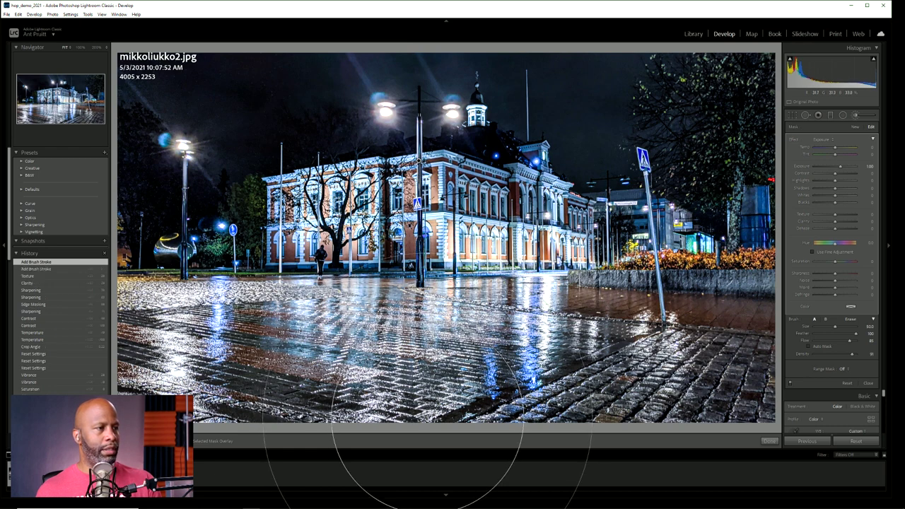
left_click(428, 447)
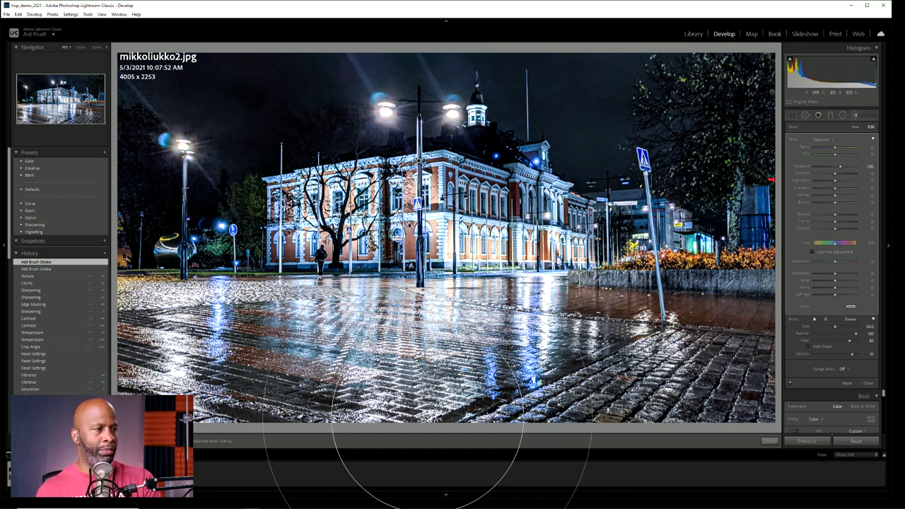
- Show the red overlay of the painted exposure mask and reduce the brush size to about 34
key("o")
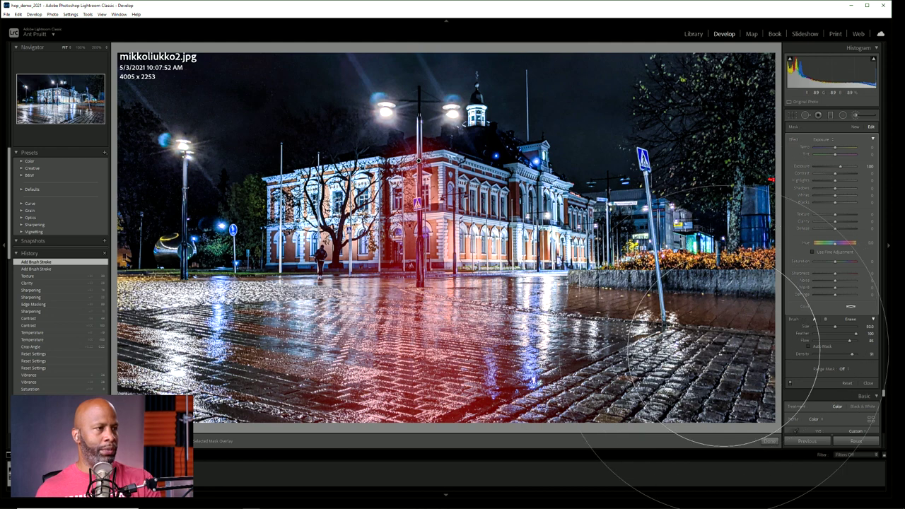
scroll(430, 164, "down", 2)
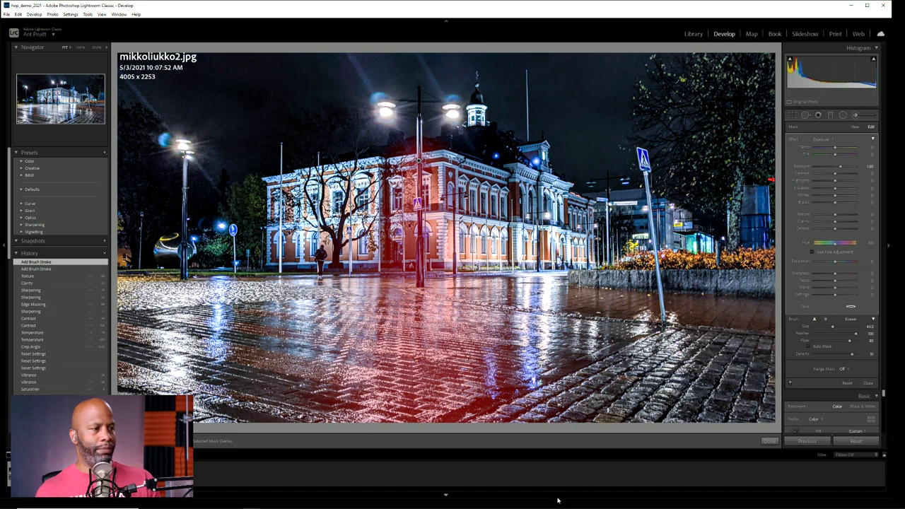
scroll(419, 161, "down", 3)
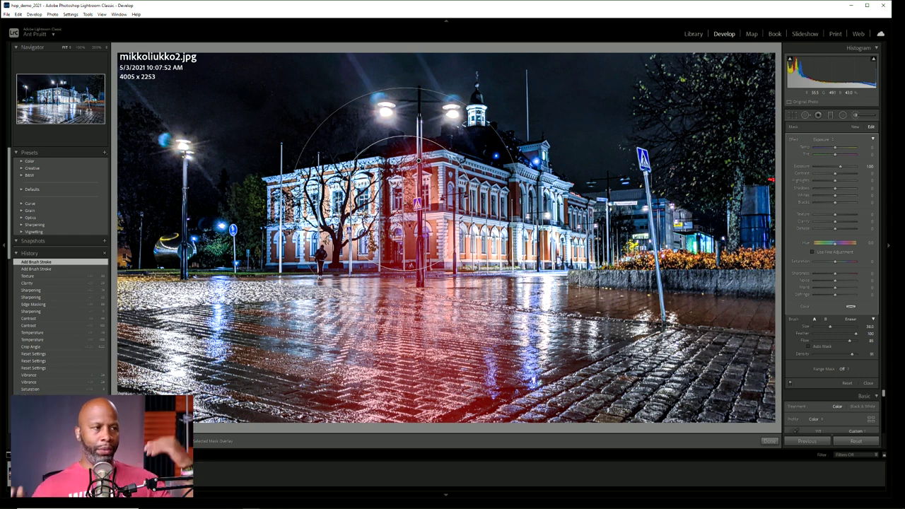
scroll(418, 162, "down", 3)
scroll(419, 162, "down", 2)
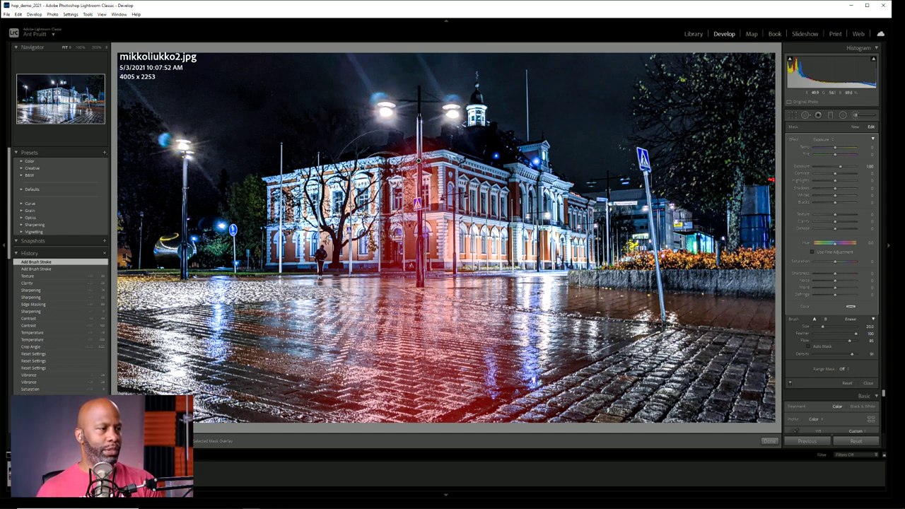
scroll(244, 351, "up", 2)
scroll(243, 351, "up", 3)
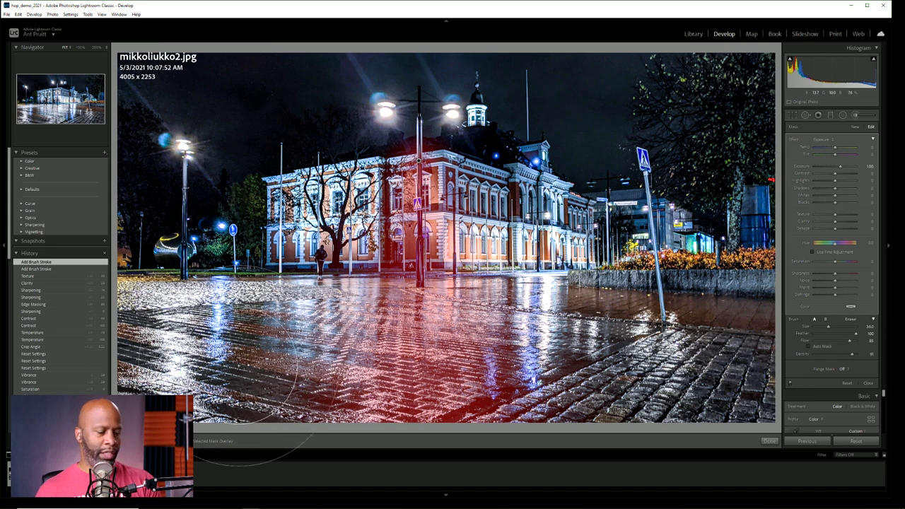
- Extend the exposure mask over the remaining wet pavement, from the foreground to the leaning sign and far edge, and hide the mask overlay
left_click(246, 382)
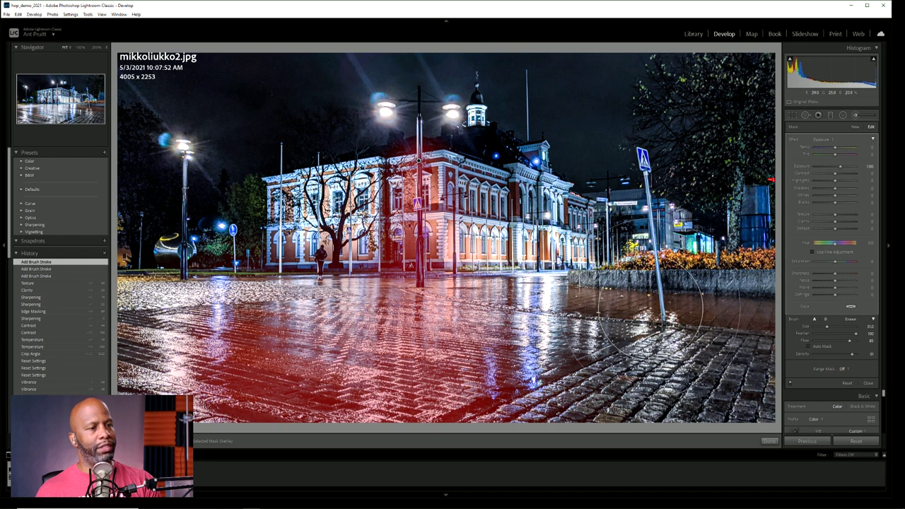
left_click_drag(642, 303, 671, 272)
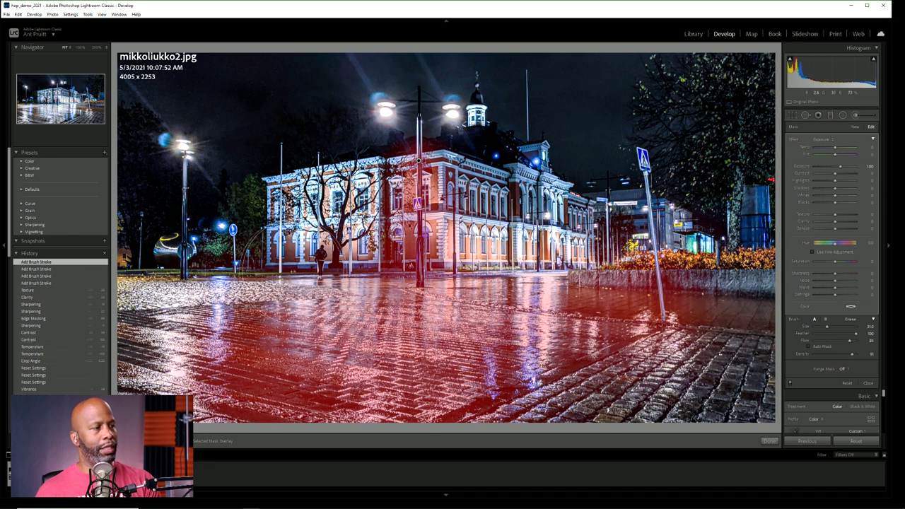
scroll(185, 249, "down", 3)
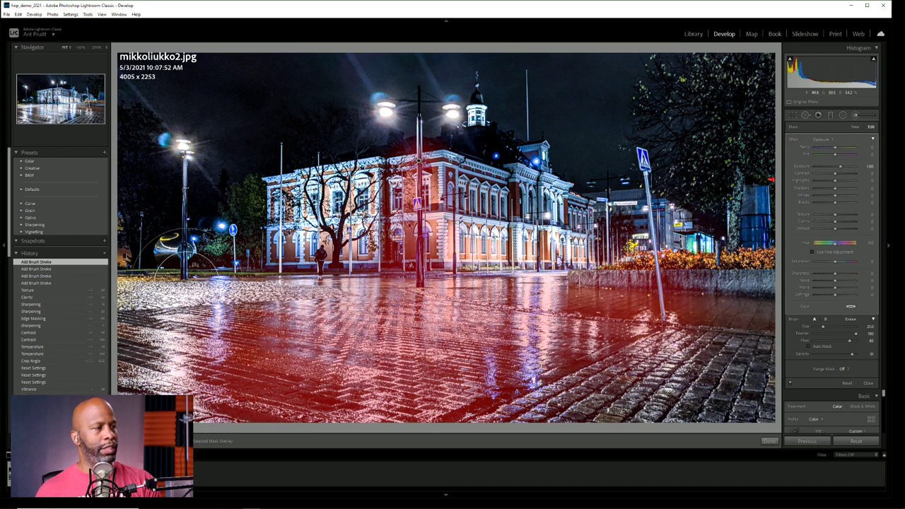
scroll(177, 251, "up", 1)
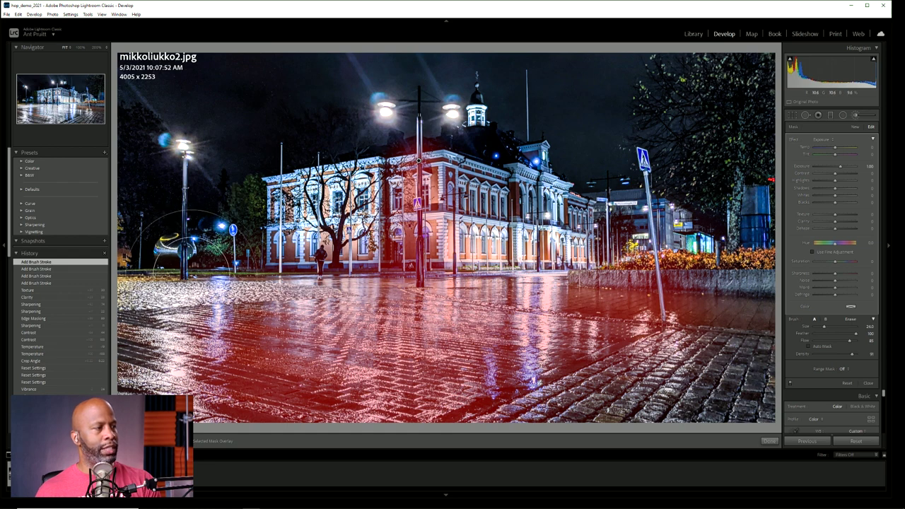
left_click_drag(187, 252, 202, 267)
mouse_move(737, 283)
left_mouse_down()
mouse_move(686, 262)
mouse_move(619, 296)
left_mouse_up()
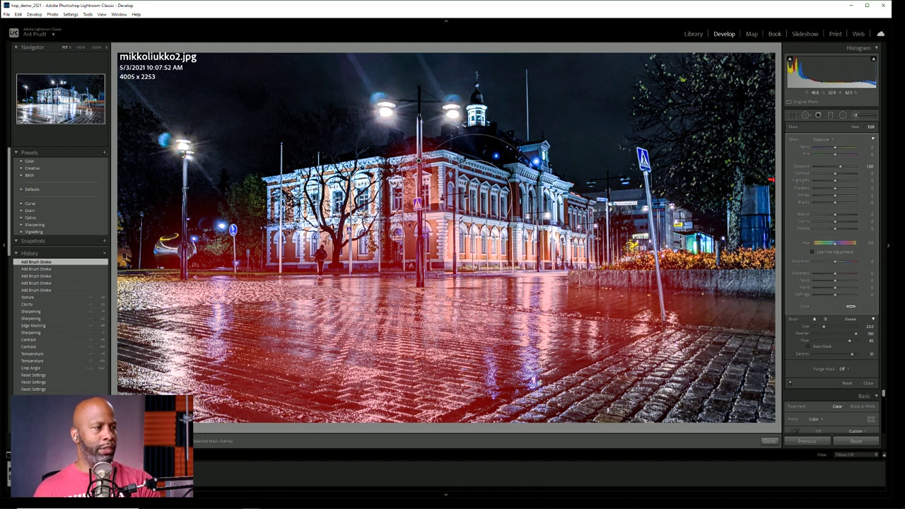
key("o")
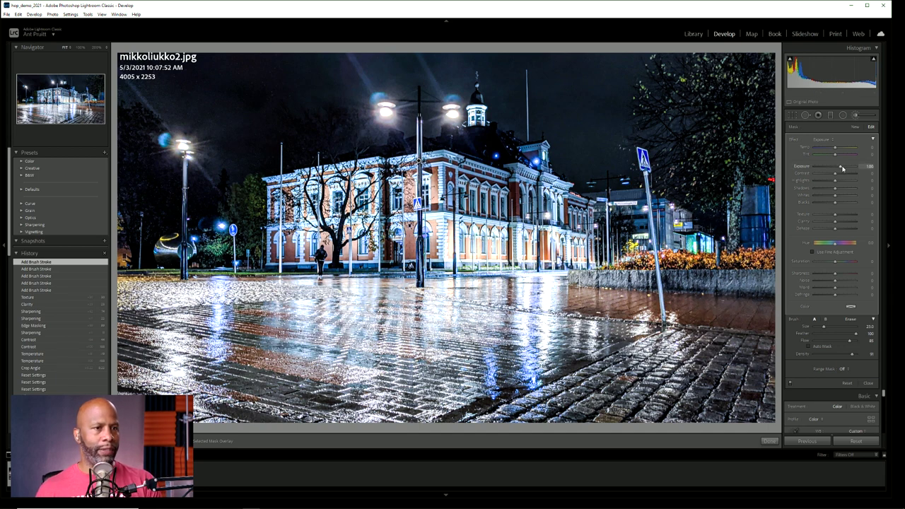
- Reduce the brushed mask's exposure to about 0.55 and cool its temperature to about -22
left_click_drag(841, 167, 838, 169)
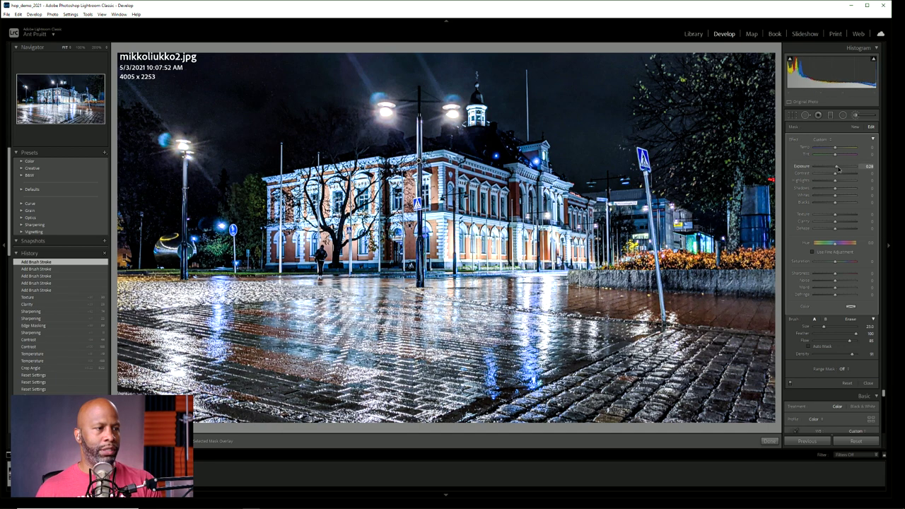
left_click_drag(839, 169, 841, 168)
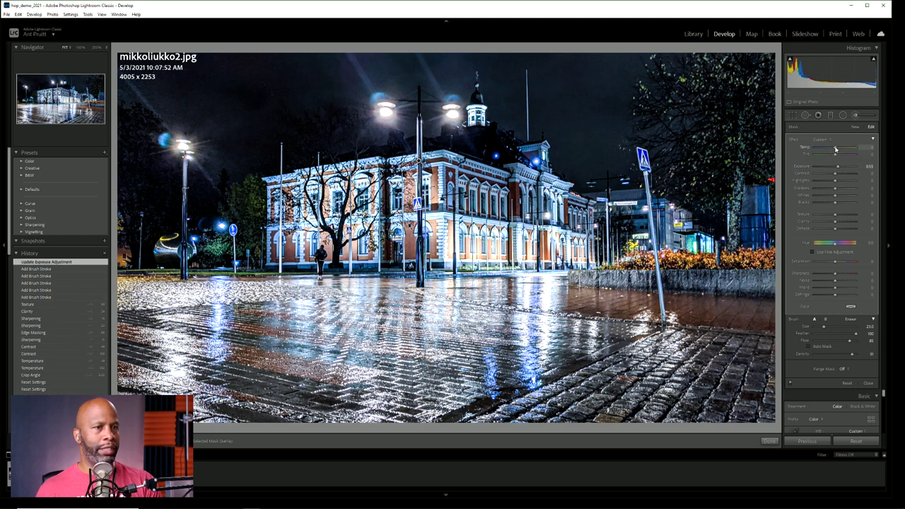
left_click(835, 148)
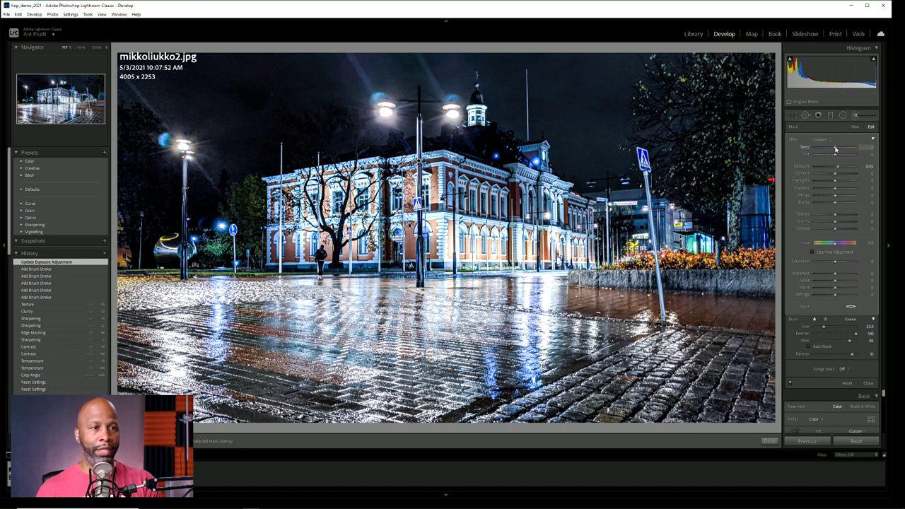
left_click_drag(831, 149, 803, 157)
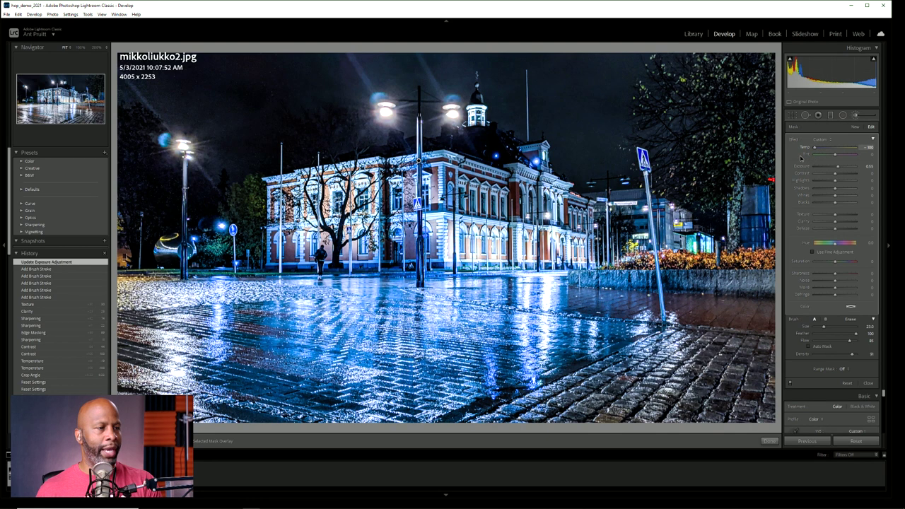
left_click_drag(802, 157, 802, 158)
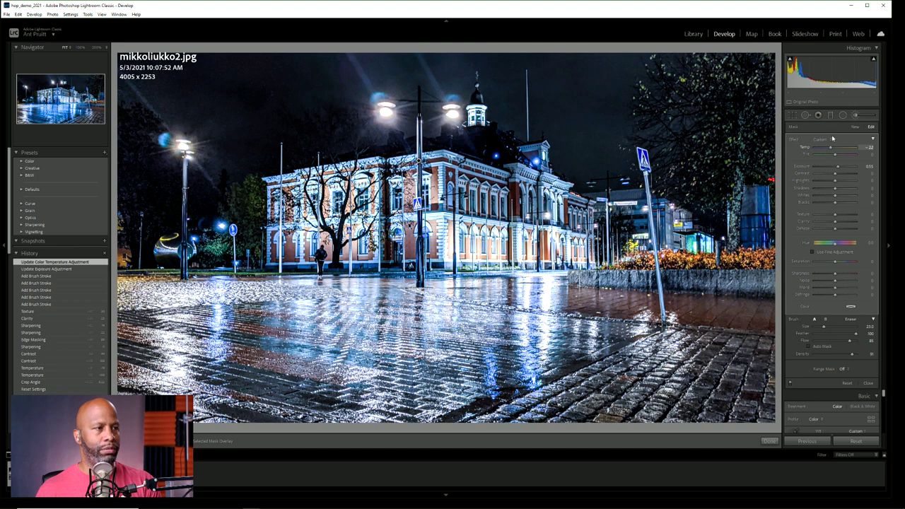
left_click_drag(832, 138, 832, 147)
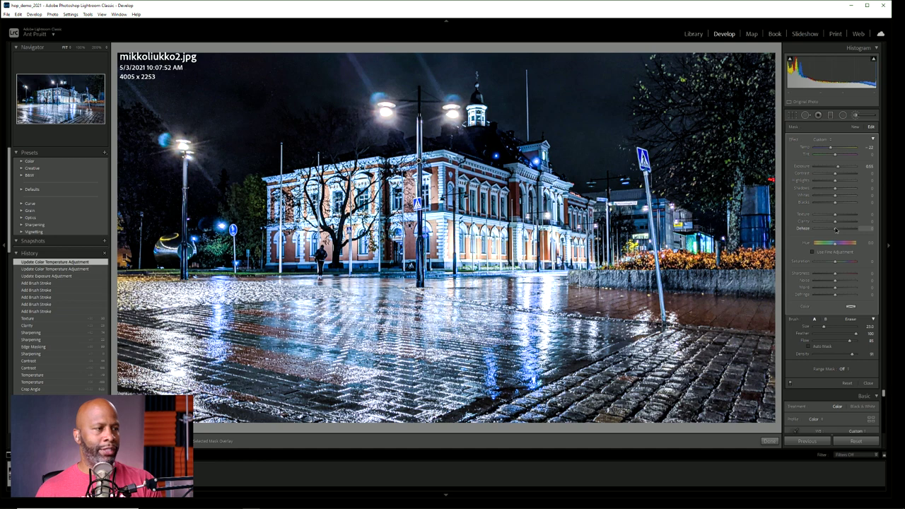
- Set the mask's dehaze to -12, raise its clarity slightly, cool its temperature to about -28, and close the adjustment brush
left_click_drag(839, 229, 858, 228)
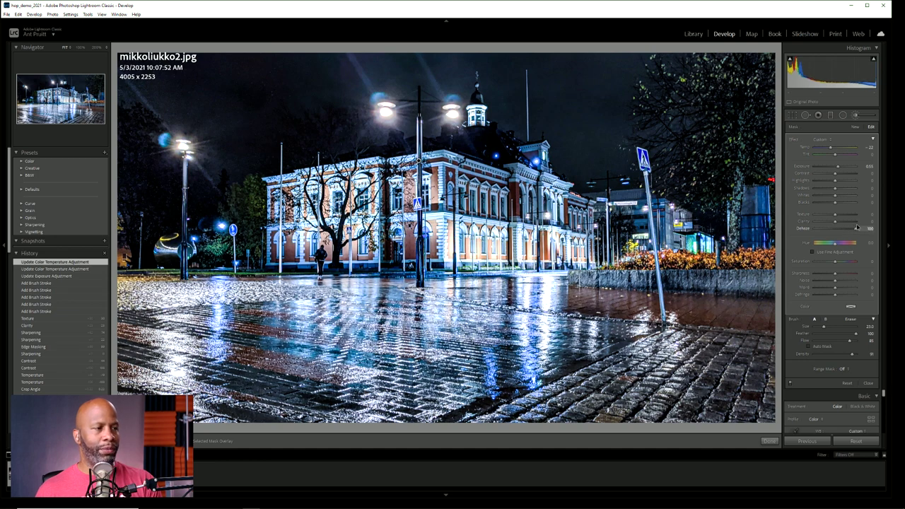
left_click_drag(845, 228, 832, 231)
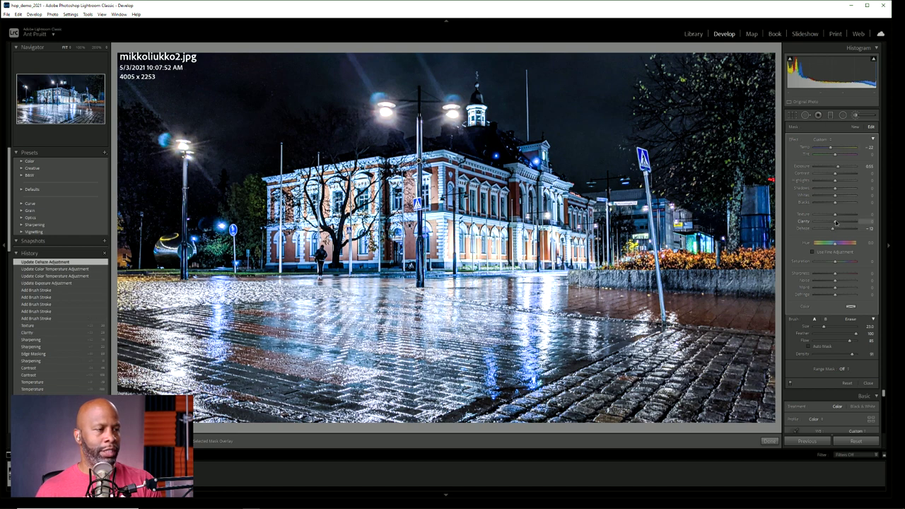
left_click_drag(840, 222, 840, 223)
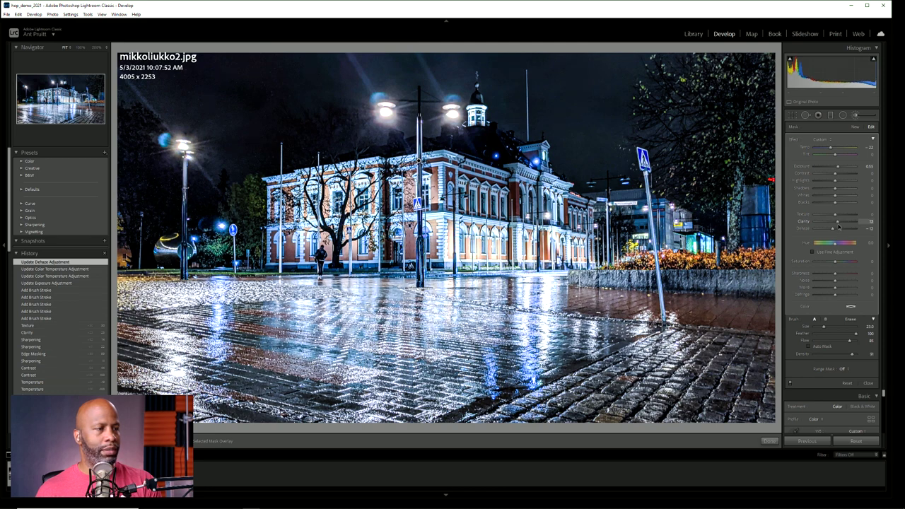
left_click_drag(838, 227, 837, 227)
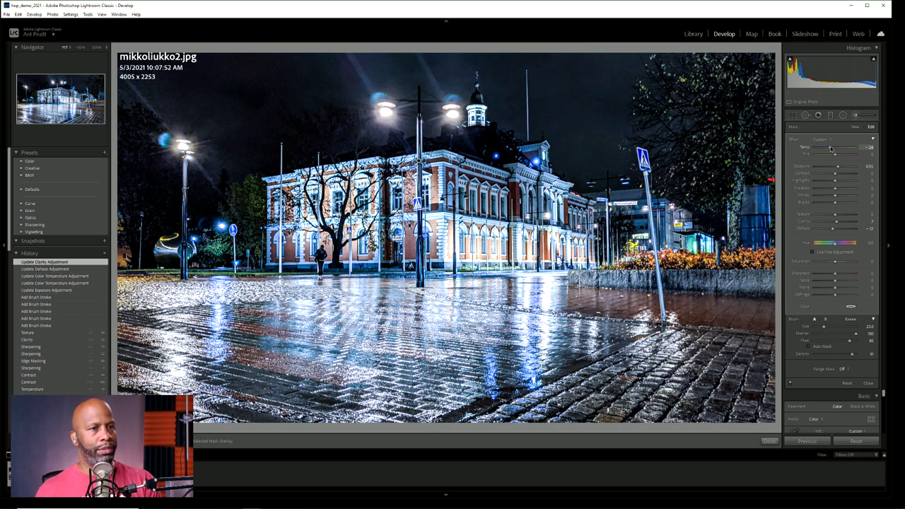
left_click_drag(830, 147, 829, 147)
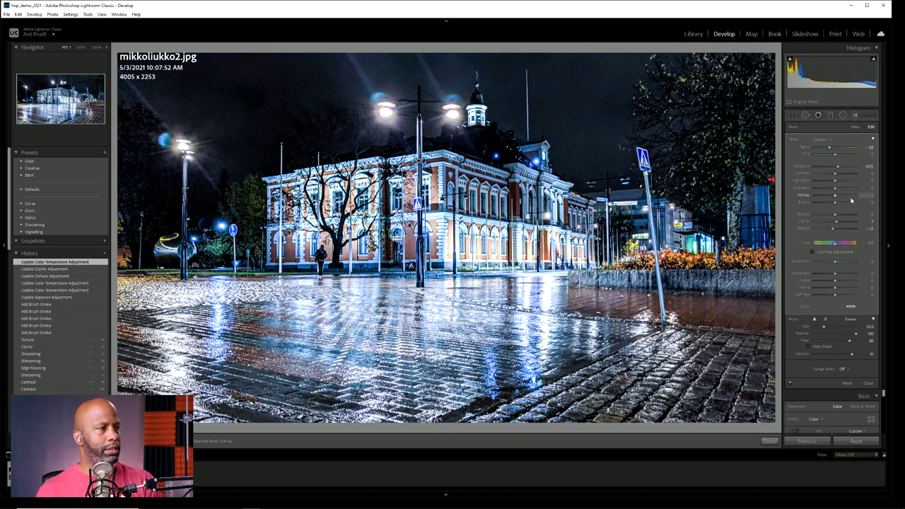
left_click(858, 116)
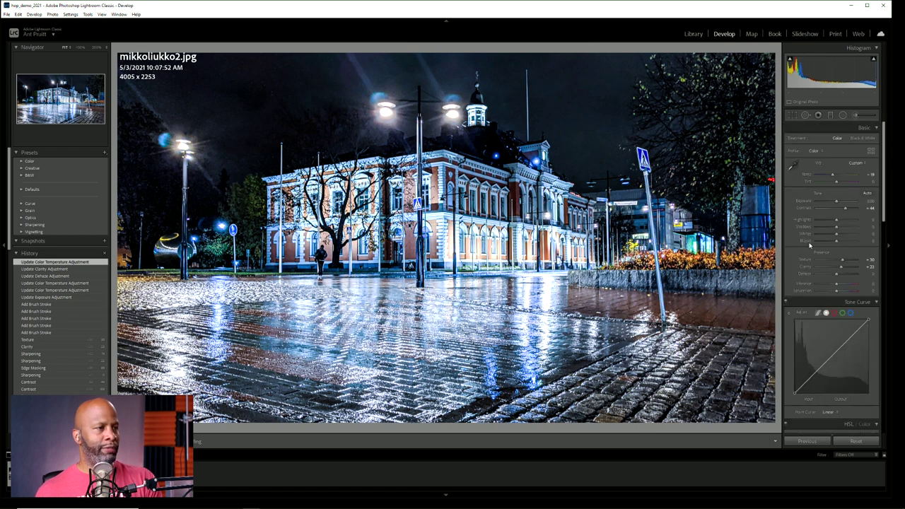
- Set the whole photo's luminance noise reduction to 80
scroll(810, 245, "down", 5)
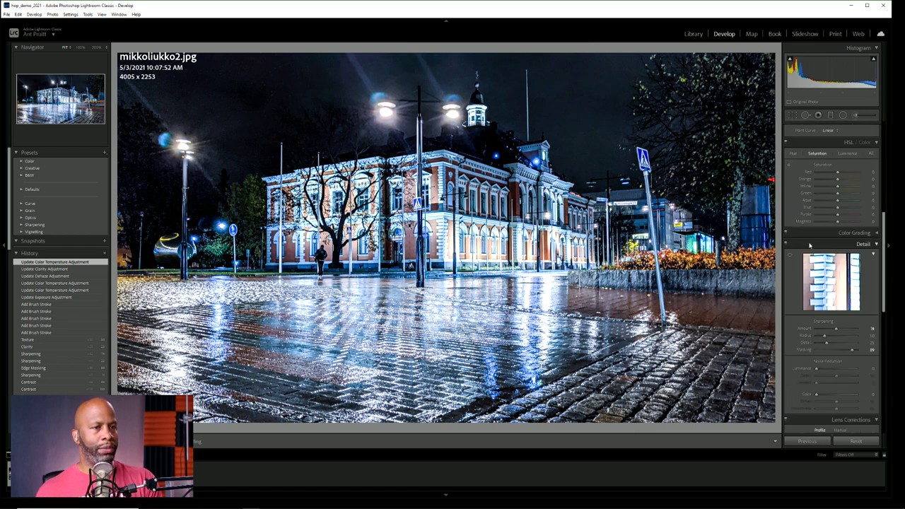
scroll(810, 245, "down", 3)
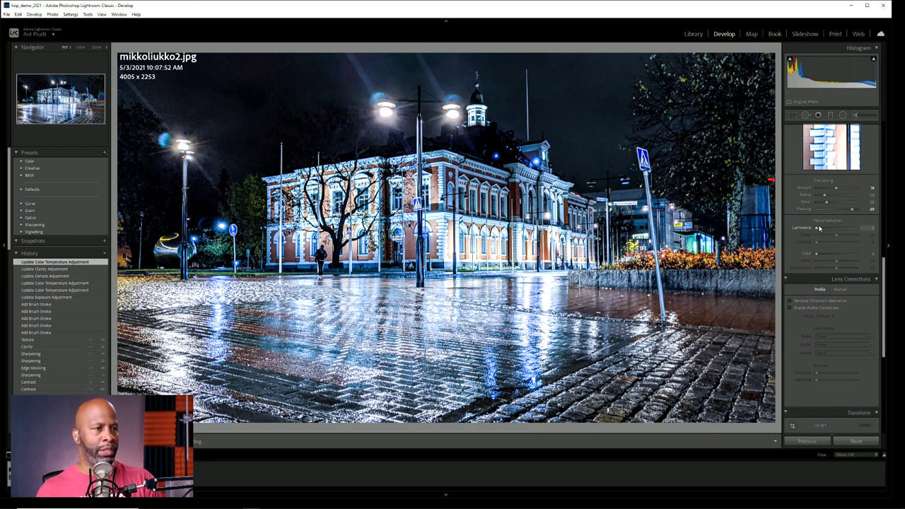
left_click_drag(818, 230, 829, 230)
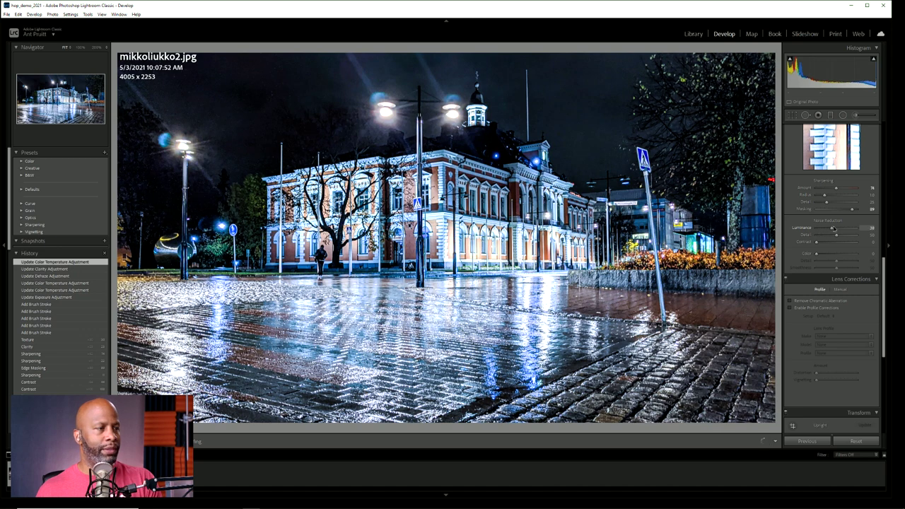
left_click_drag(846, 227, 842, 230)
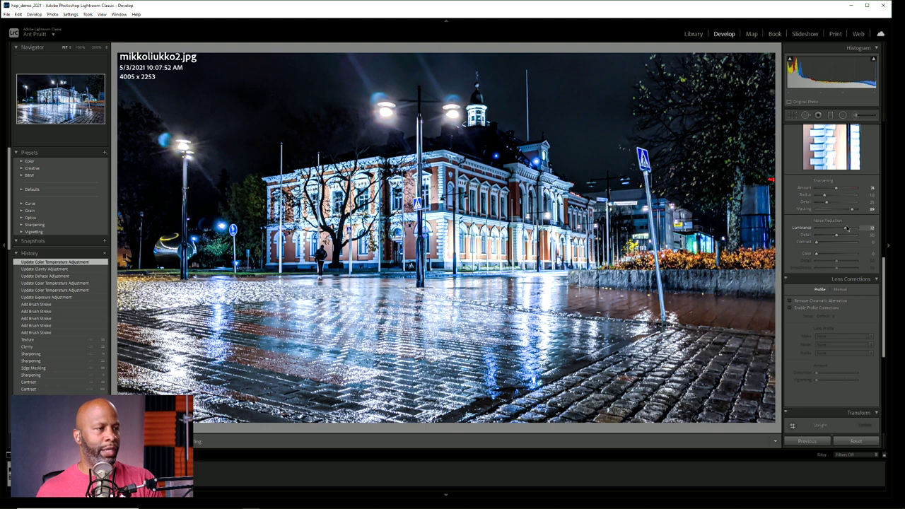
left_click_drag(850, 224, 850, 227)
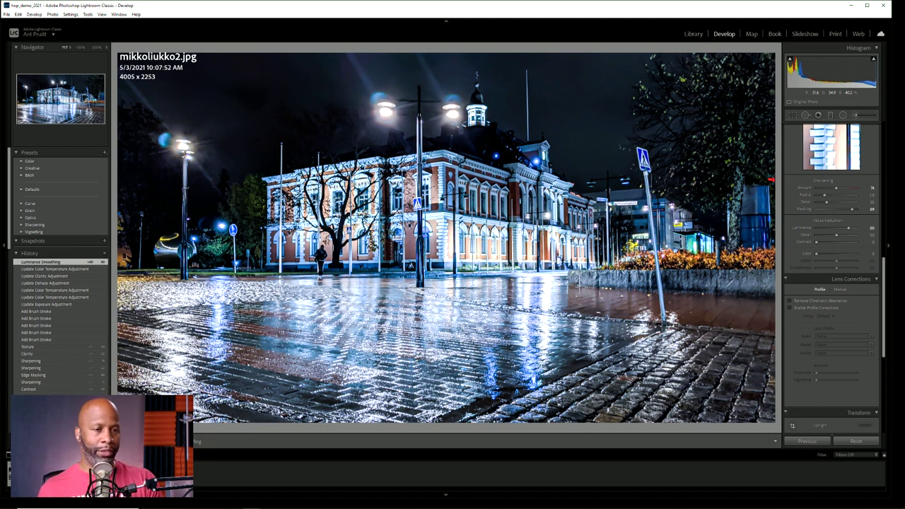
- Raise the photo's overall clarity, set its texture to about +46, and set luminance noise reduction to 64
scroll(842, 304, "up", 10)
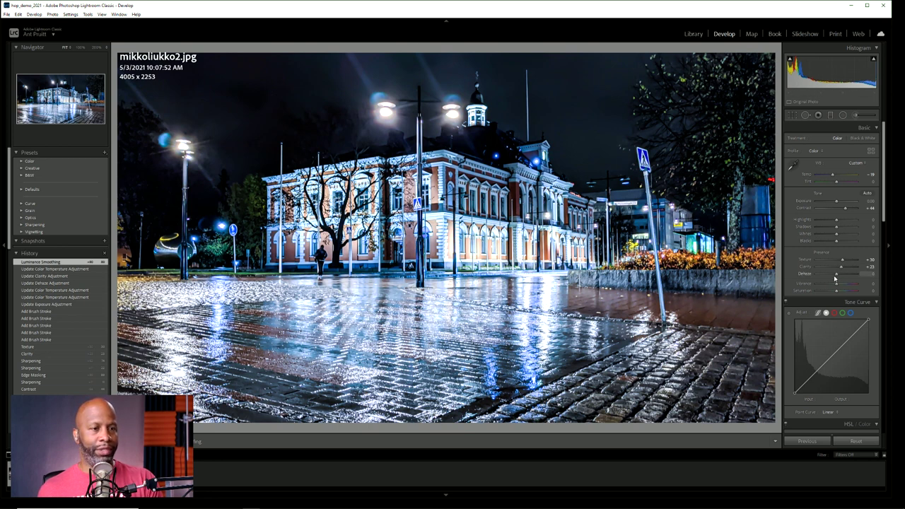
left_click_drag(843, 269, 847, 267)
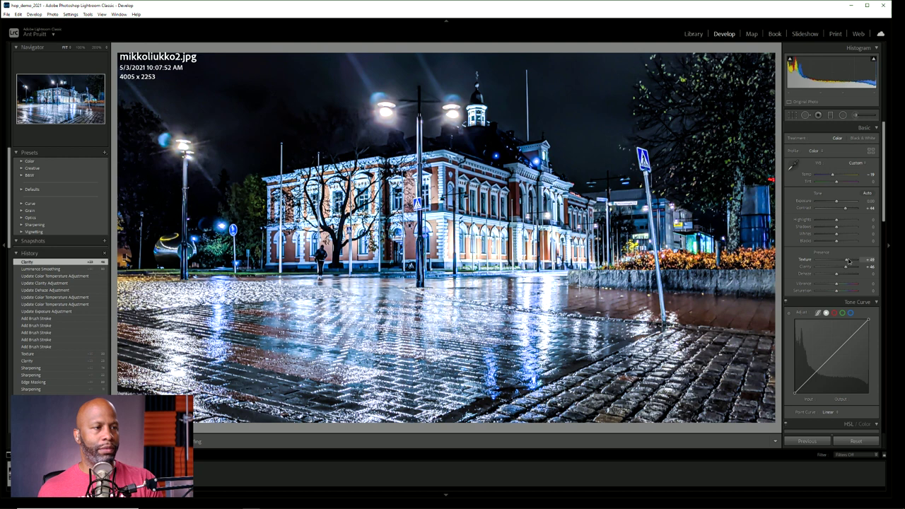
left_click_drag(849, 260, 848, 260)
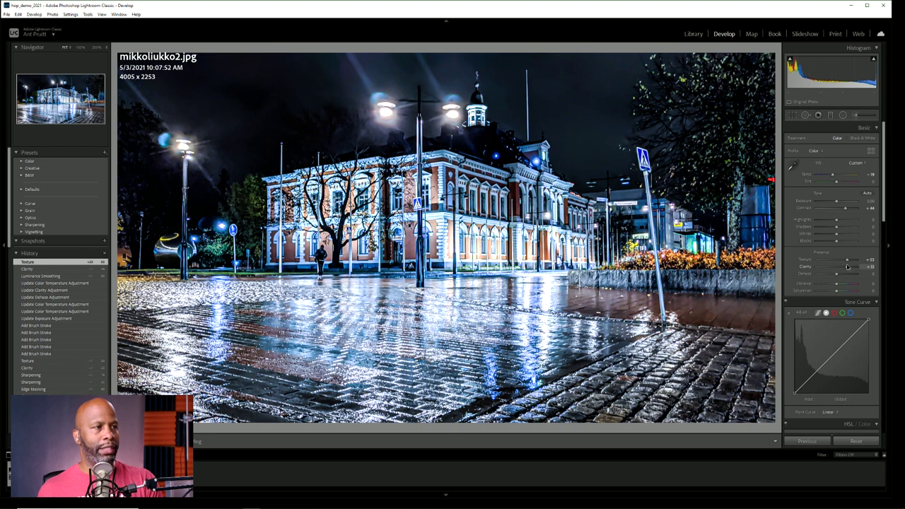
left_click_drag(849, 266, 847, 260)
scroll(847, 283, "down", 5)
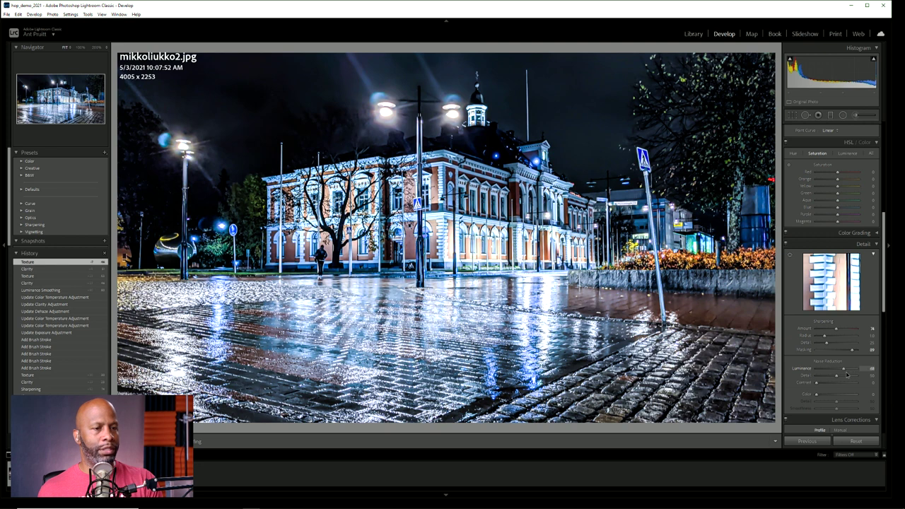
left_click_drag(845, 370, 842, 368)
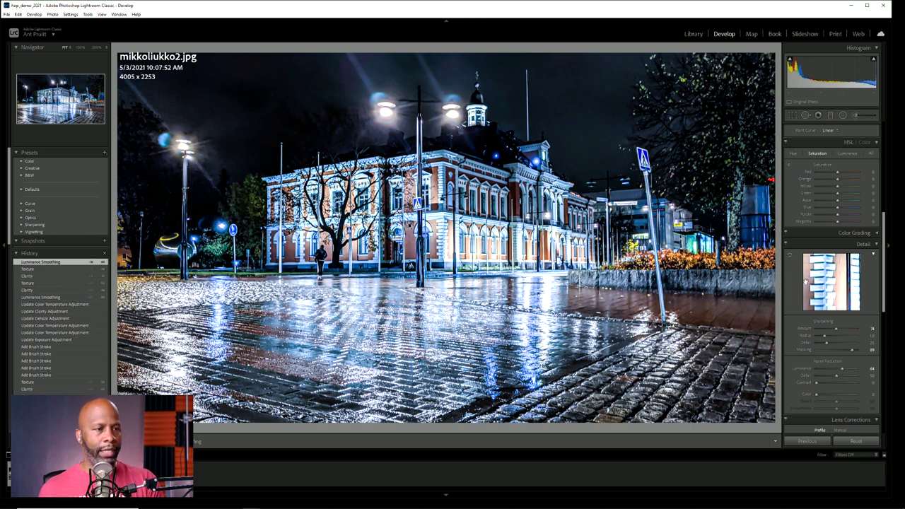
- Correct the photo's vertical perspective with a Vertical transform of +18
scroll(813, 277, "down", 6)
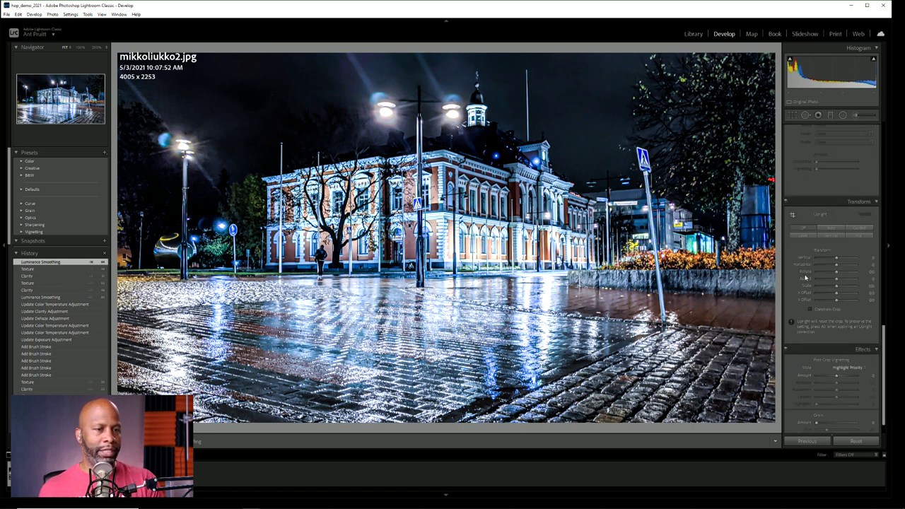
scroll(805, 283, "down", 1)
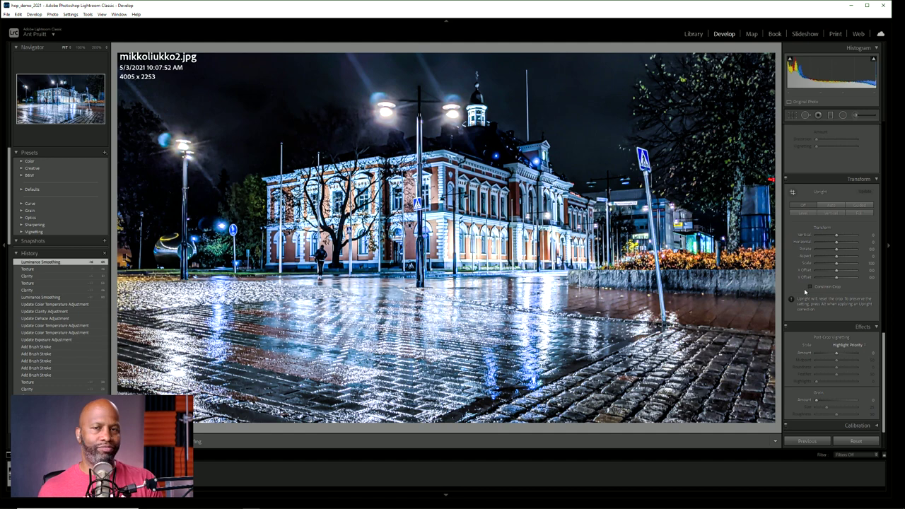
left_click_drag(837, 242, 831, 242)
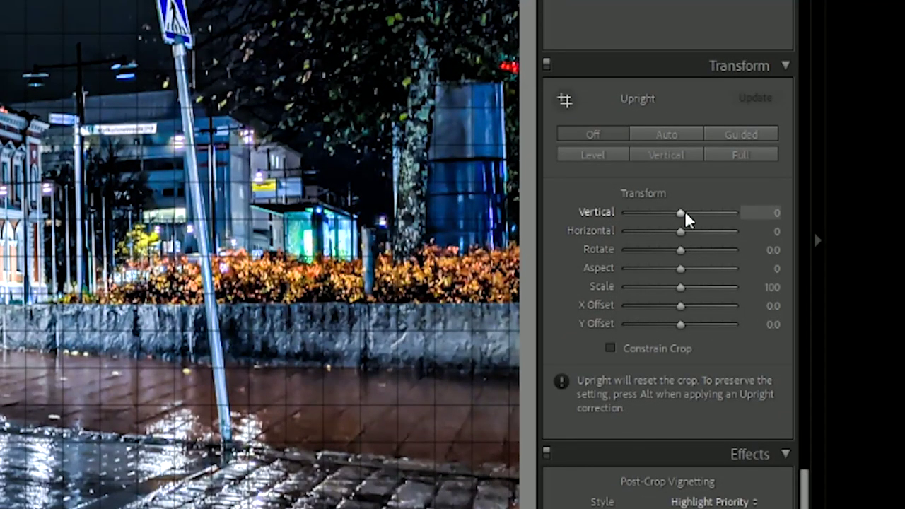
left_click(685, 214)
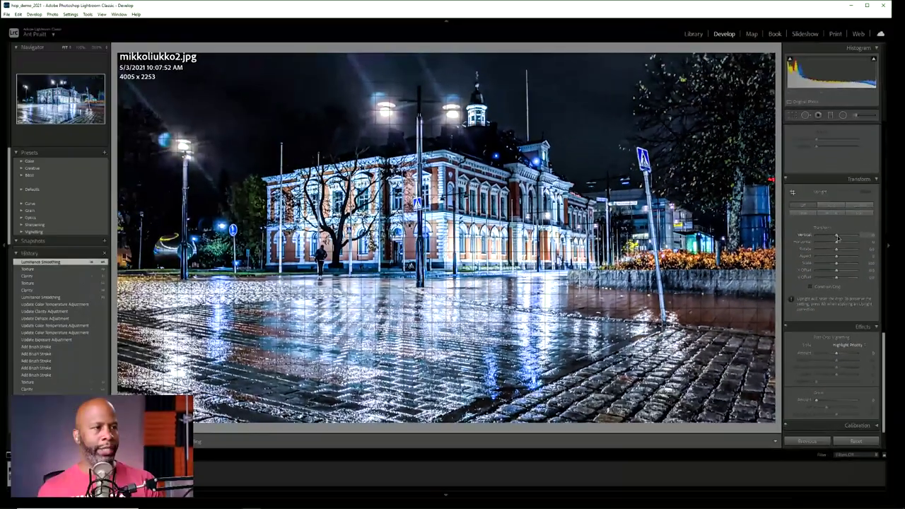
left_click_drag(838, 238, 840, 234)
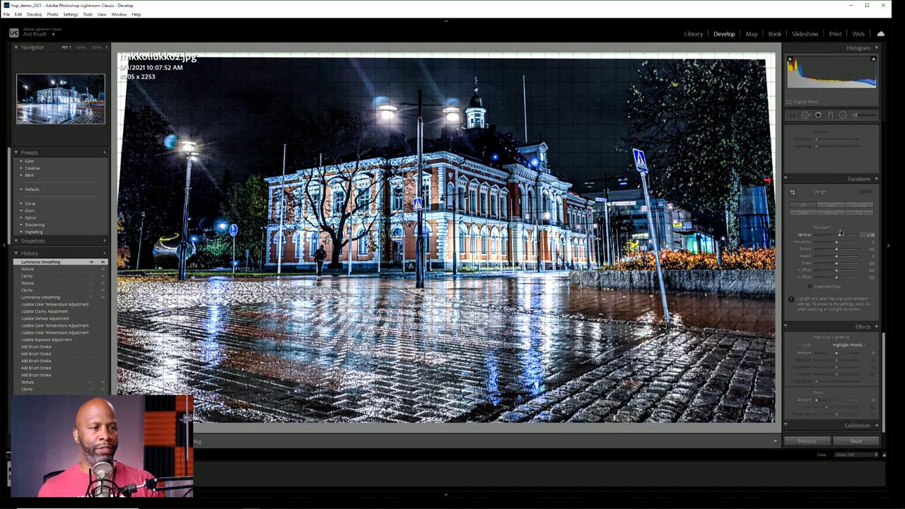
left_click_drag(841, 233, 841, 234)
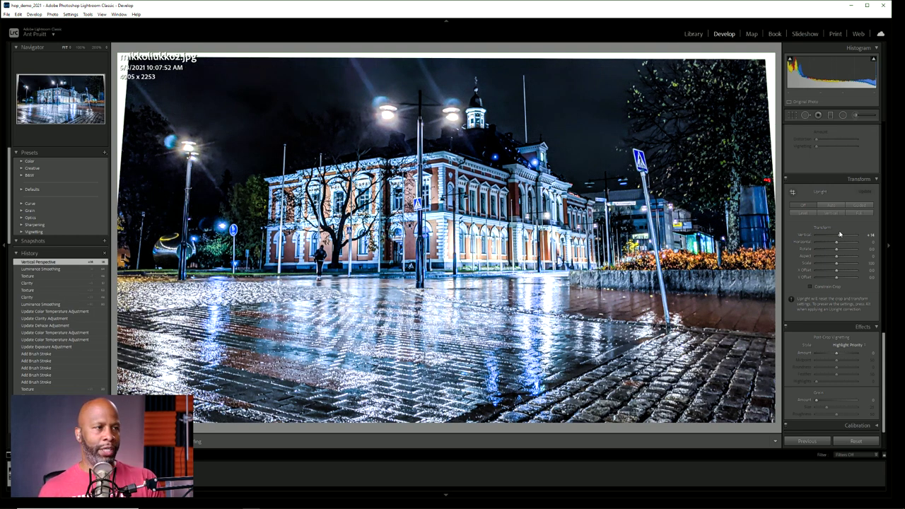
left_click_drag(817, 243, 841, 234)
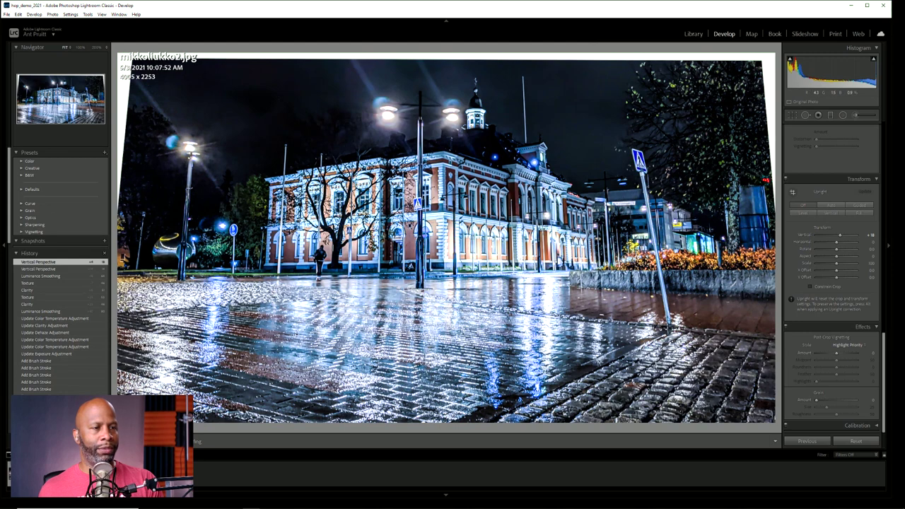
- Reset the photo's vertical perspective correction, comparing the uncorrected view, and set the Vertical transform to +12
left_click_drag(841, 234, 837, 234)
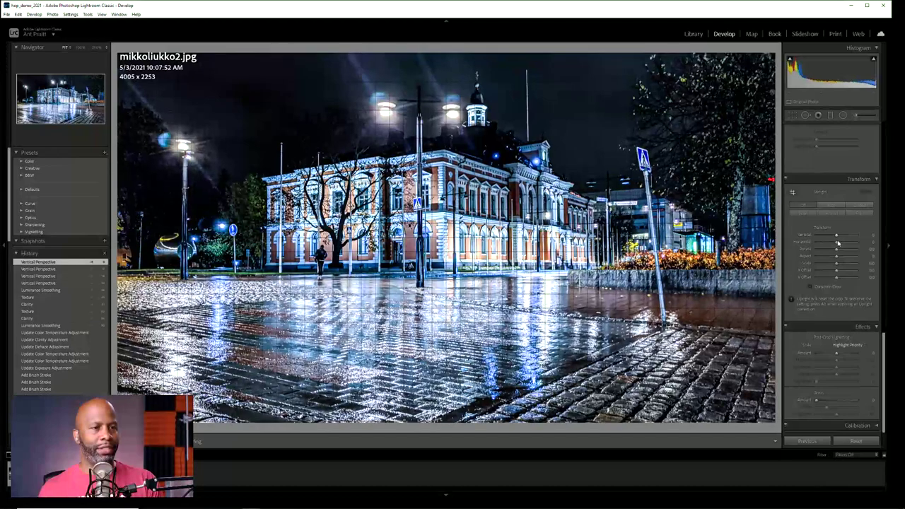
left_click_drag(837, 238, 840, 235)
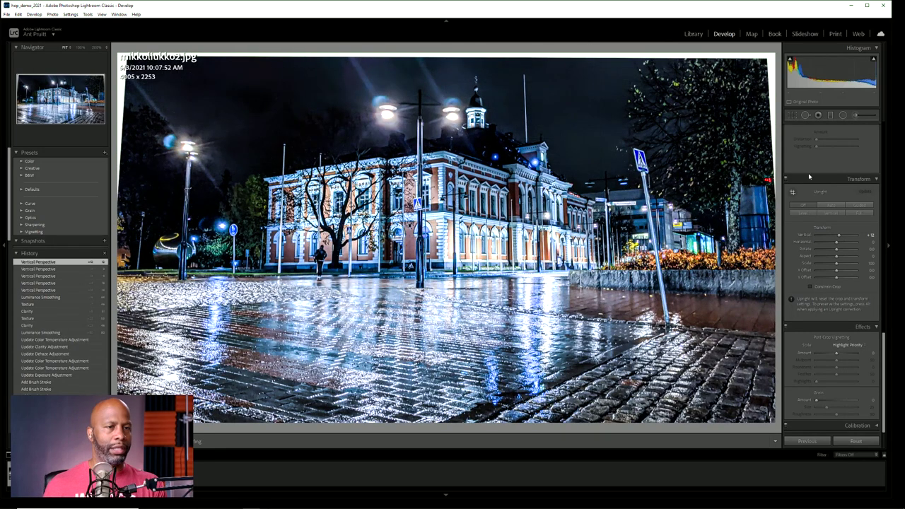
- Crop the photo to about 3834 x 2157 at its original aspect ratio, trimming the blank edges left by the perspective correction
left_click(793, 114)
left_click_drag(212, 207, 204, 204)
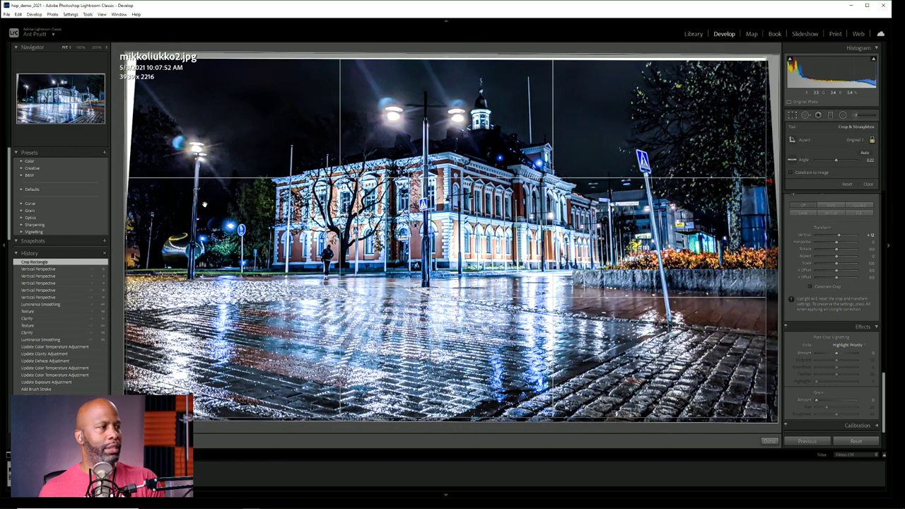
left_click_drag(131, 235, 137, 235)
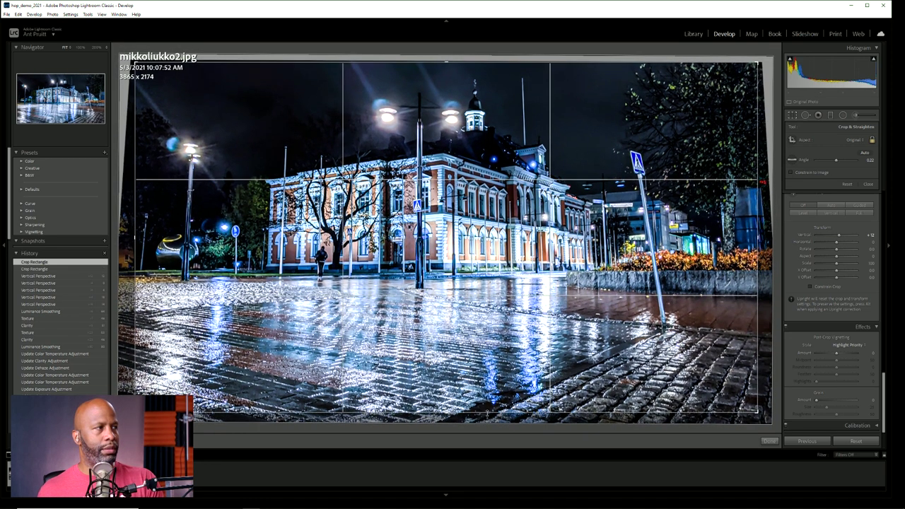
left_click_drag(487, 414, 488, 411)
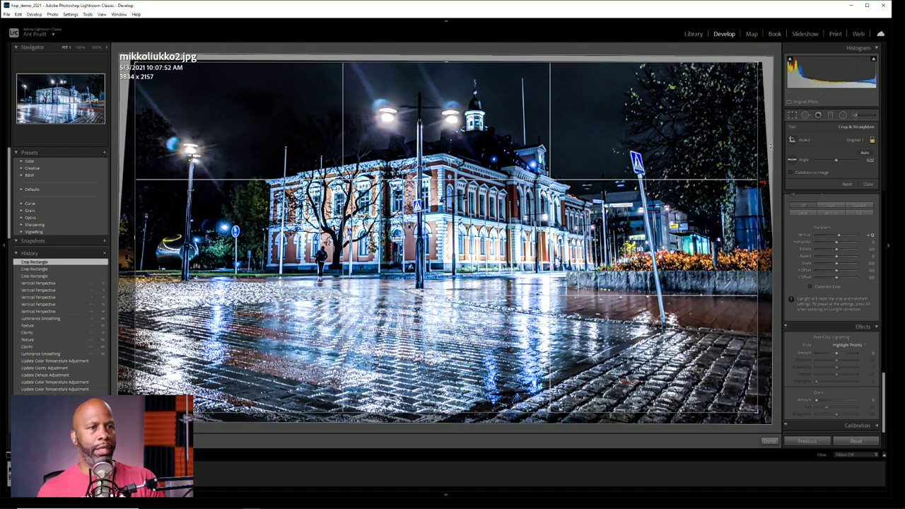
left_click(796, 115)
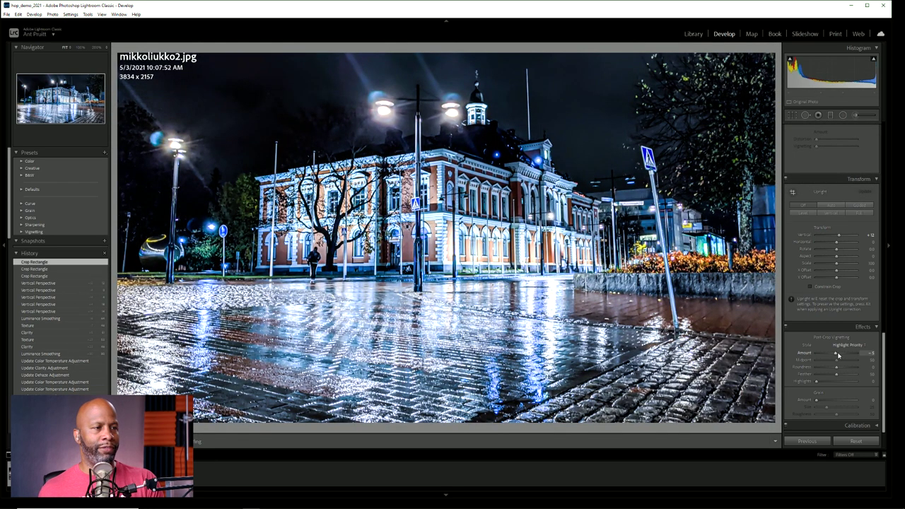
- Darken the photo's edges with a Highlight Priority post-crop vignette, setting its amount to -20
key("Down")
key("Down")
key("Down")
key("Down")
key("Down")
key("Up")
key("Up")
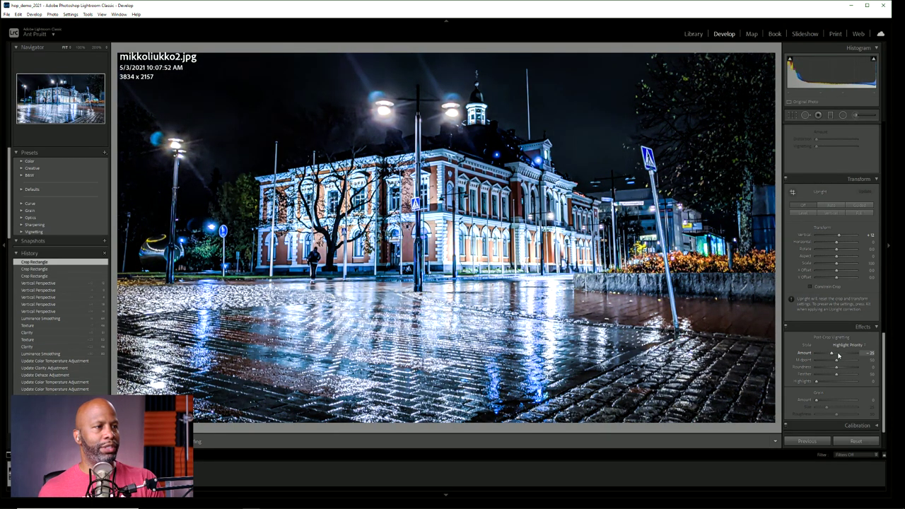
key("Up")
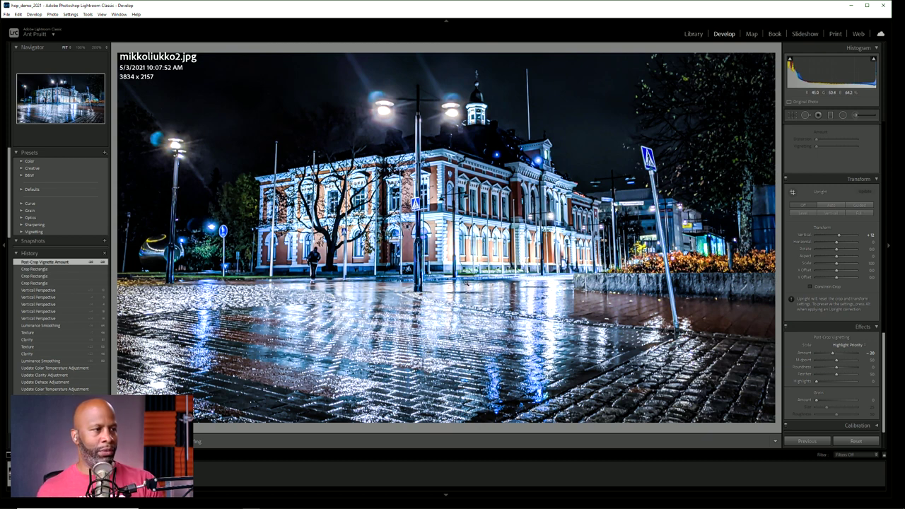
- Compare the edited photo with its original side by side in the before/after view, and return to the single view
key("y")
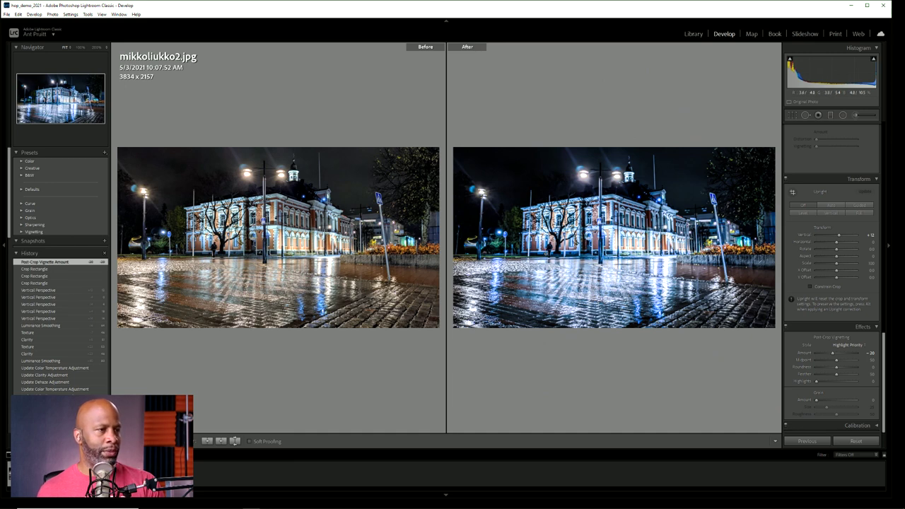
key("y")
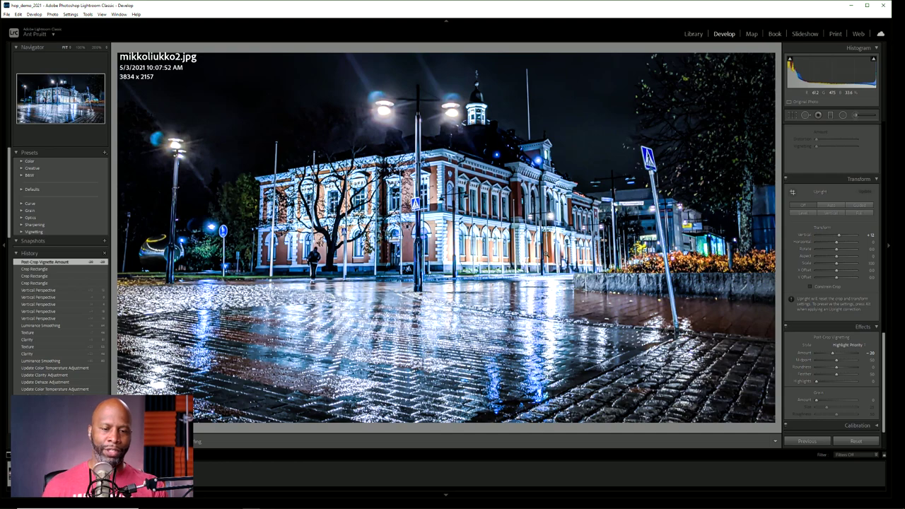